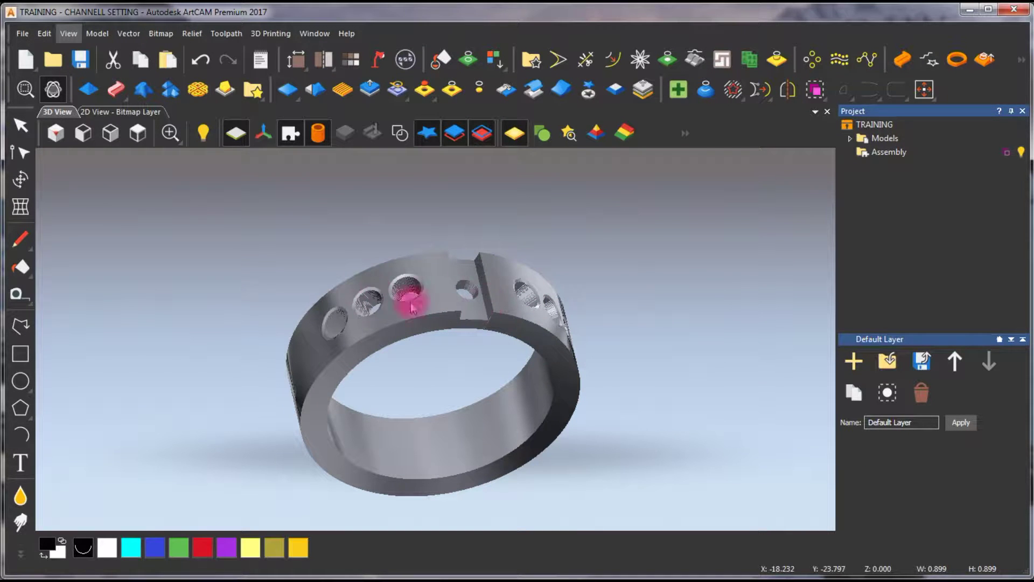
- In the 2D layout, drag a rectangle around the three left circles, widening it to cover the third
{"action": "left_click", "coordinate": [133, 113]}
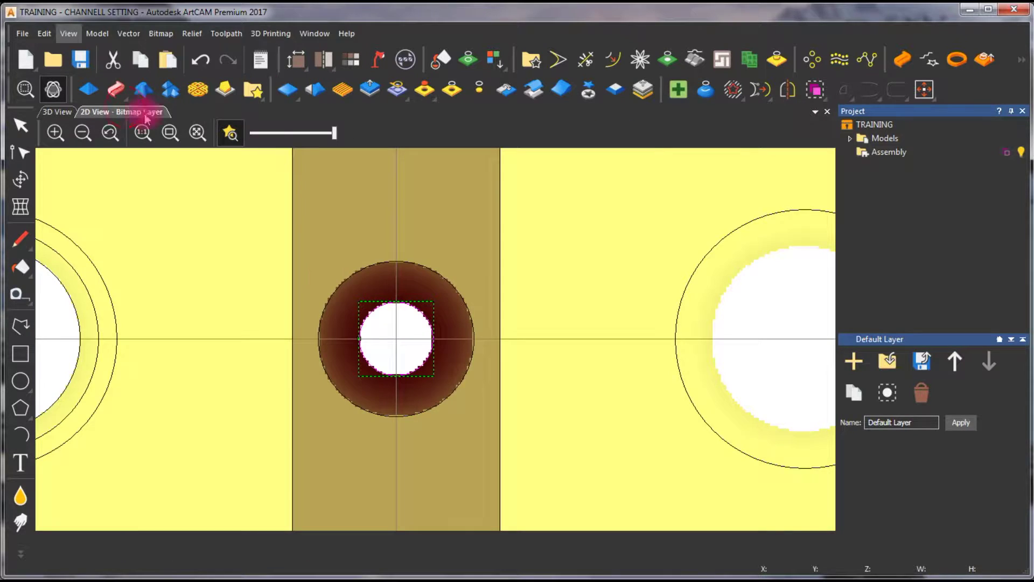
{"action": "scroll", "coordinate": [359, 324], "scroll_direction": "down", "scroll_amount": 5}
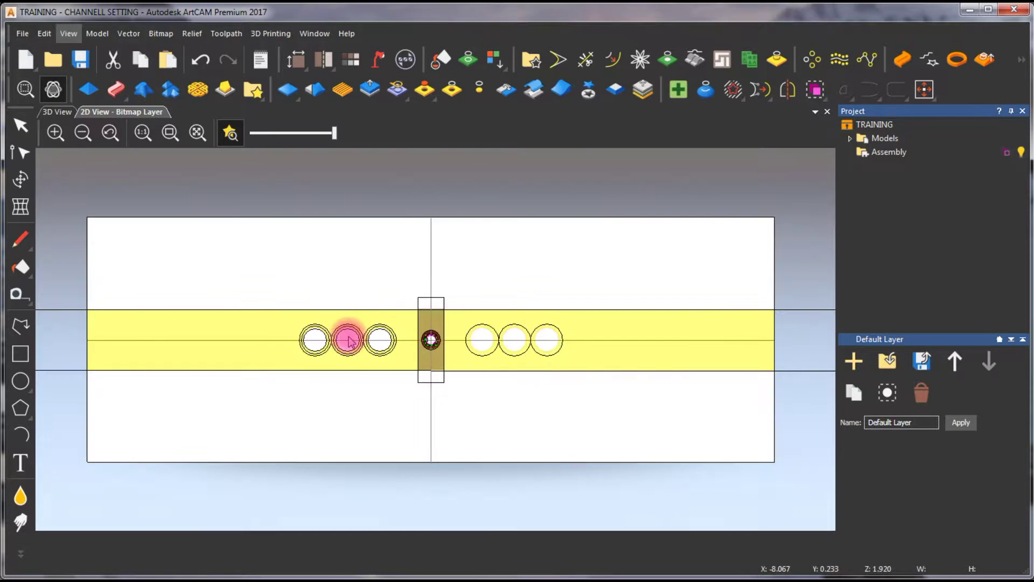
{"action": "scroll", "coordinate": [348, 340], "scroll_direction": "up", "scroll_amount": 2}
{"action": "left_click", "coordinate": [19, 353]}
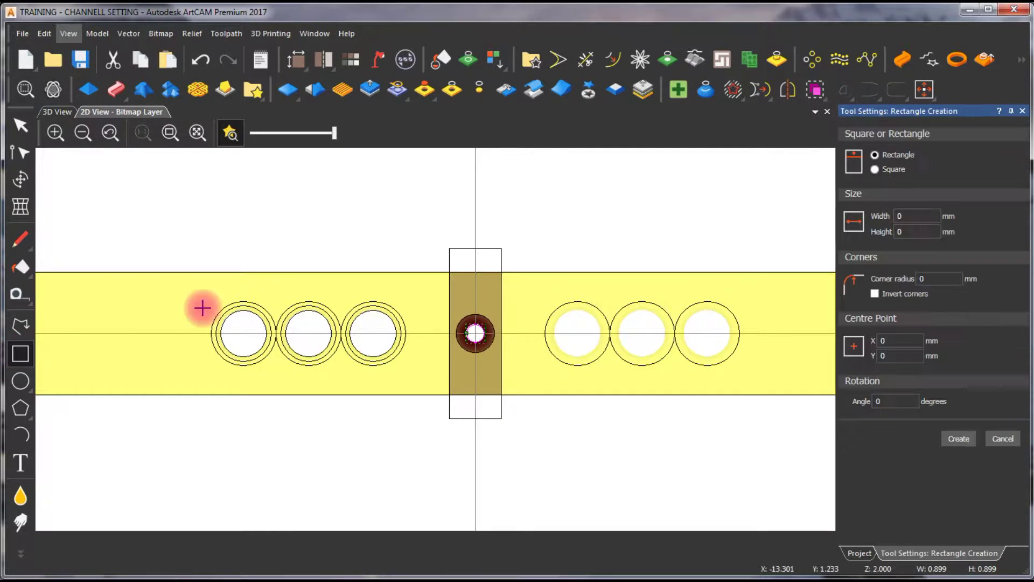
{"action": "scroll", "coordinate": [235, 307], "scroll_direction": "up", "scroll_amount": 2}
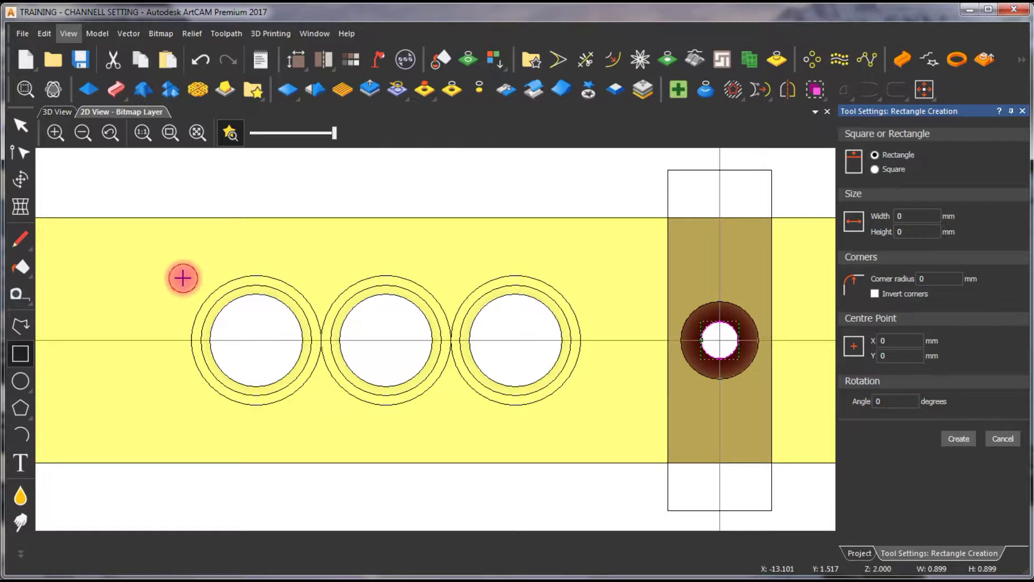
{"action": "left_click_drag", "start_coordinate": [182, 278], "coordinate": [552, 409]}
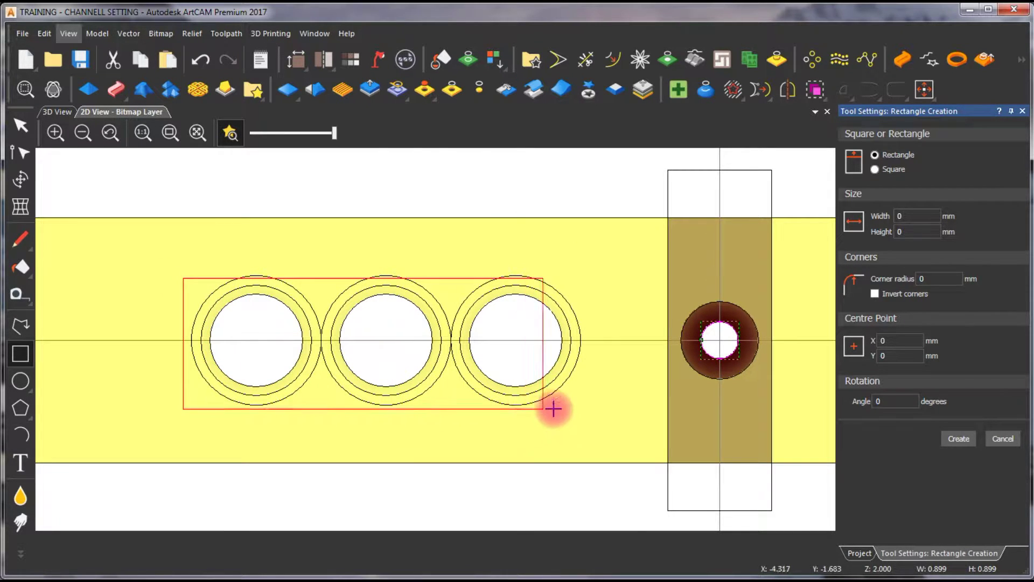
{"action": "left_click_drag", "start_coordinate": [552, 409], "coordinate": [585, 401]}
{"action": "key", "text": "Escape"}
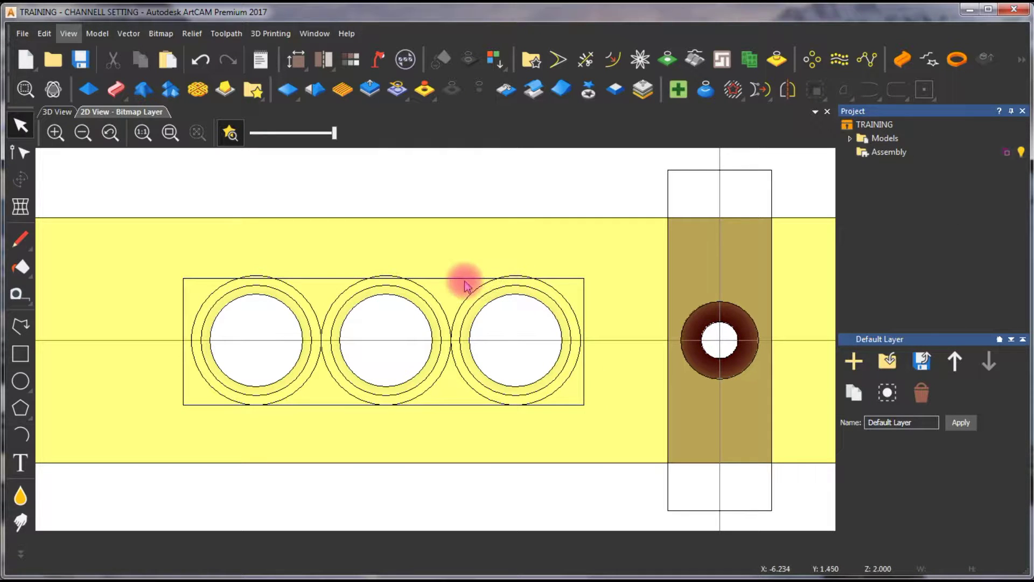
- Shift the rectangle slightly up and to the right, then reselect it
{"action": "left_click", "coordinate": [466, 279]}
{"action": "scroll", "coordinate": [445, 300], "scroll_direction": "up", "scroll_amount": 2}
{"action": "scroll", "coordinate": [554, 392], "scroll_direction": "up", "scroll_amount": 2}
{"action": "scroll", "coordinate": [504, 430], "scroll_direction": "down", "scroll_amount": 1}
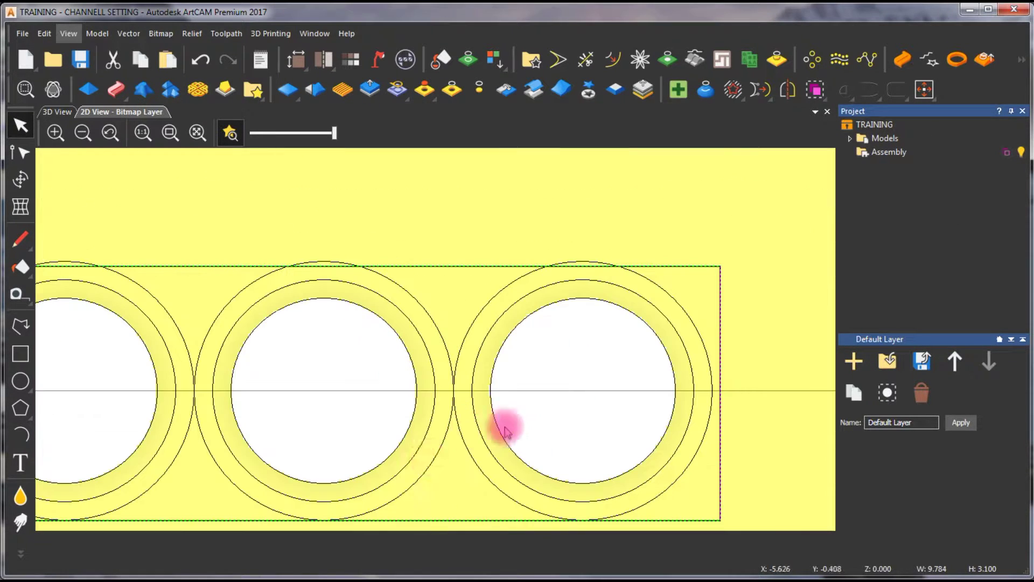
{"action": "left_click_drag", "start_coordinate": [452, 530], "coordinate": [443, 526]}
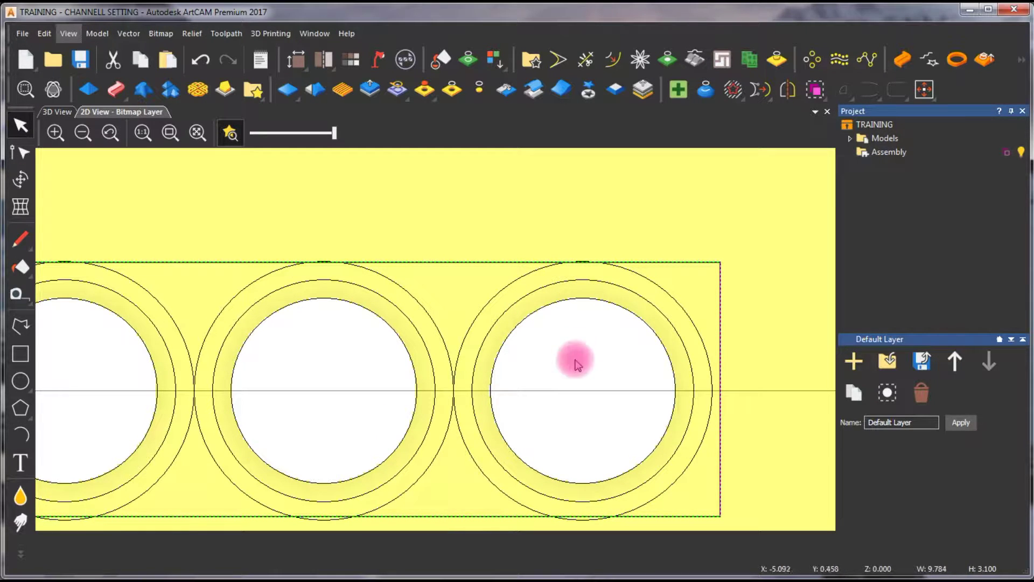
{"action": "scroll", "coordinate": [577, 342], "scroll_direction": "down", "scroll_amount": 1}
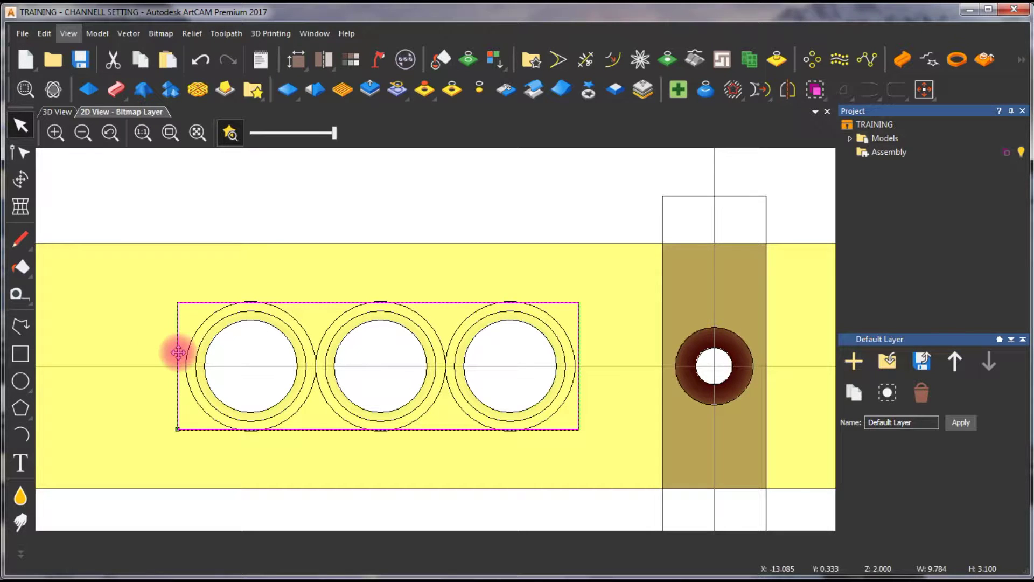
{"action": "left_click_drag", "start_coordinate": [184, 308], "coordinate": [188, 307]}
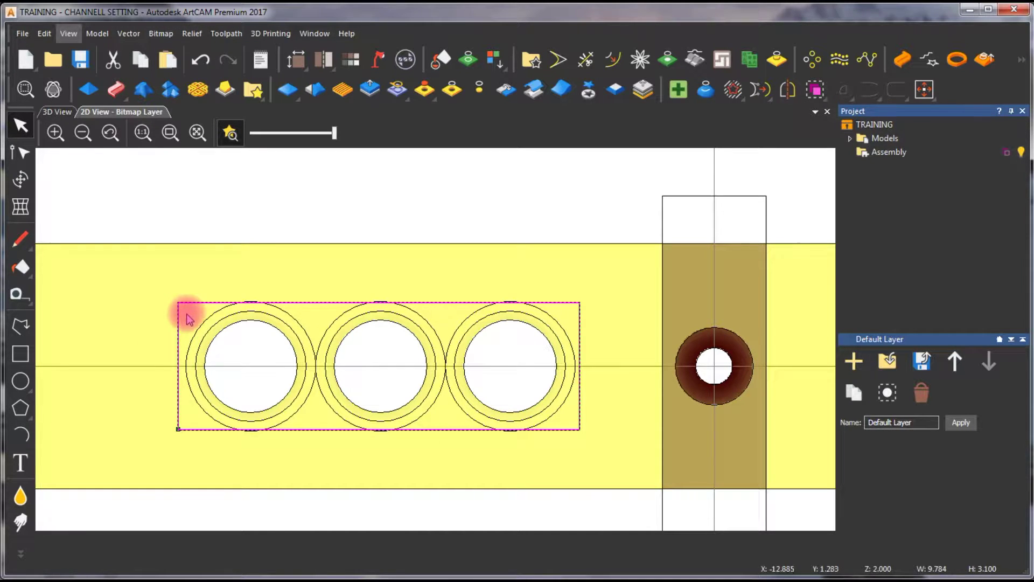
{"action": "left_click", "coordinate": [270, 288]}
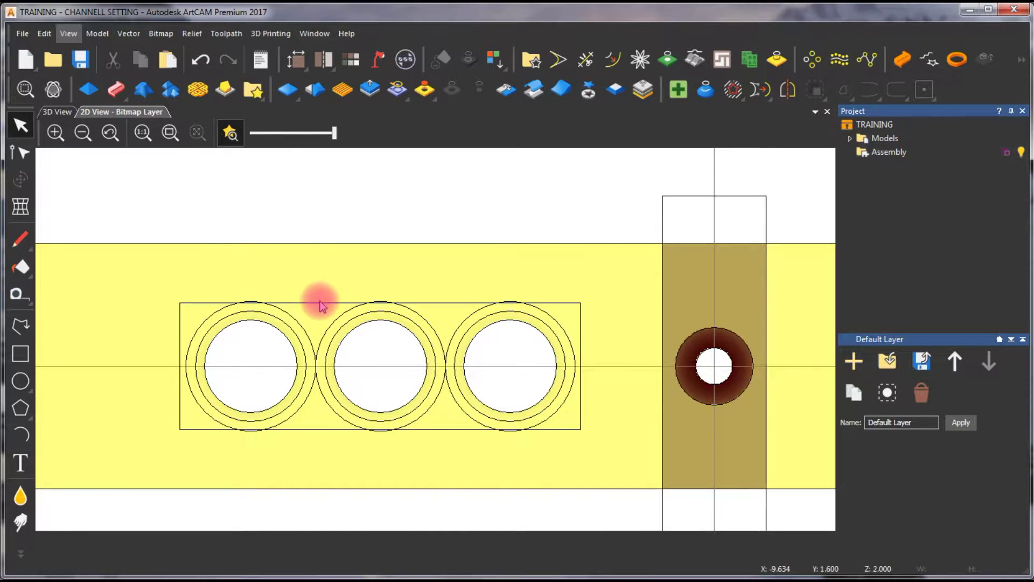
{"action": "left_click", "coordinate": [320, 302]}
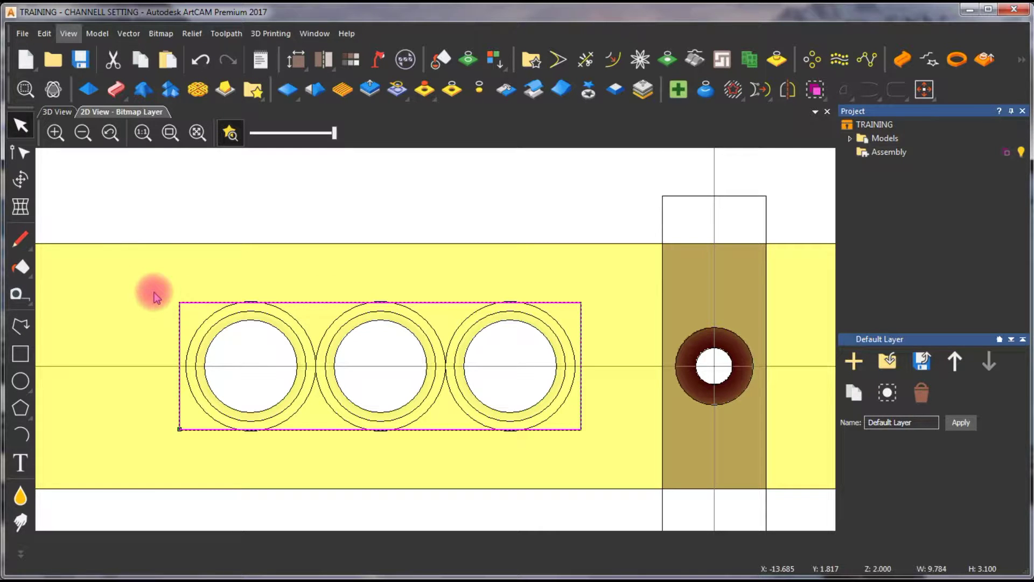
- In node editing, adjust the rectangle's top-left corner node up and down
{"action": "key", "text": "n"}
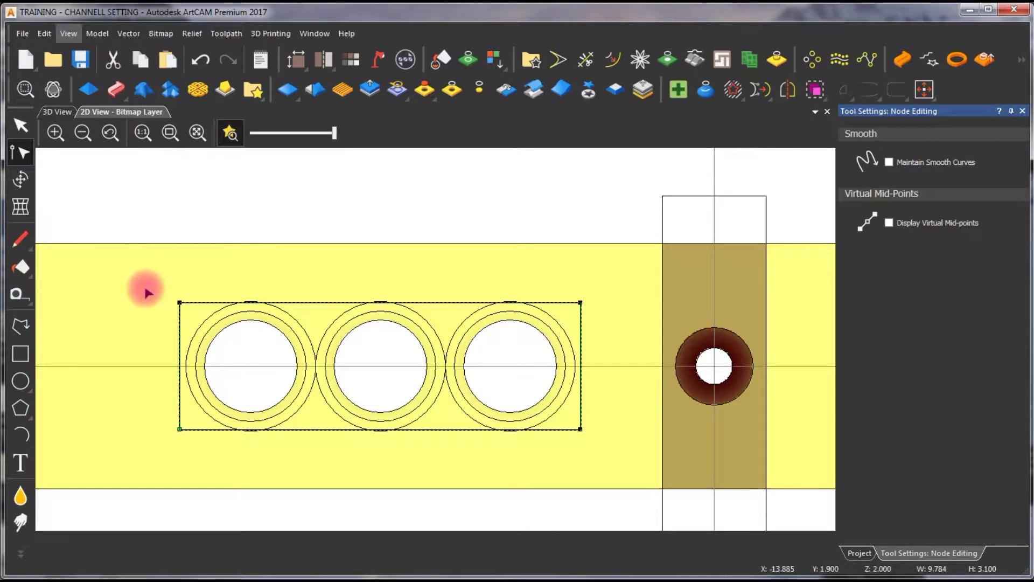
{"action": "left_click_drag", "start_coordinate": [146, 289], "coordinate": [225, 315]}
{"action": "key", "text": "Up"}
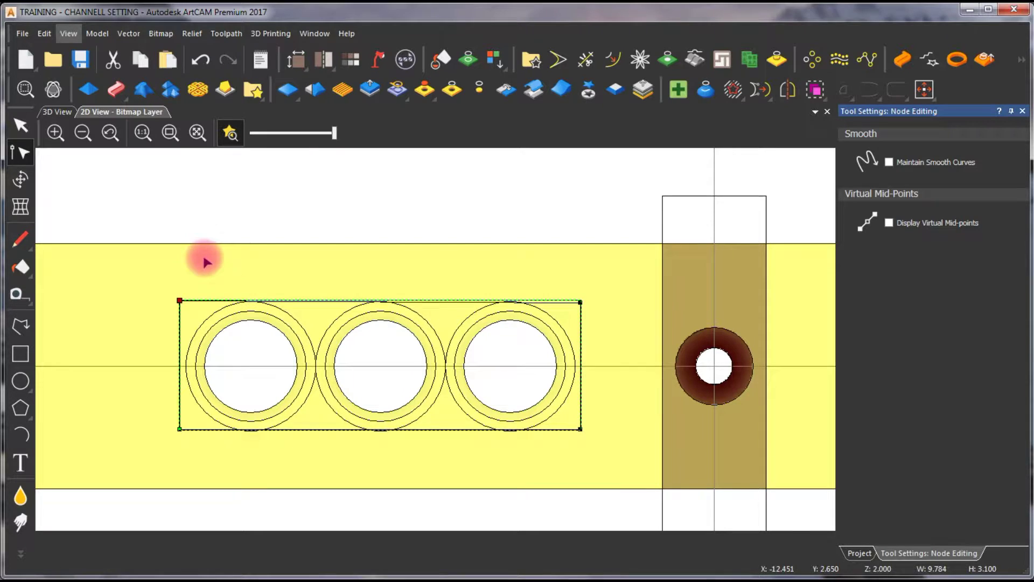
{"action": "key", "text": "Up"}
{"action": "key", "text": "Up"}
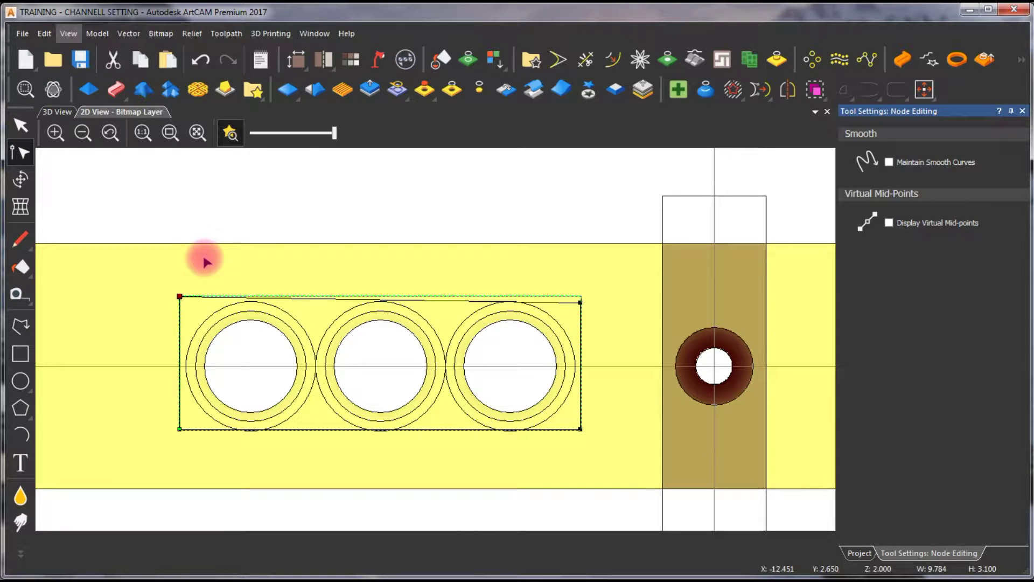
{"action": "key", "text": "Down"}
{"action": "key", "text": "Down"}
{"action": "key", "text": "Down"}
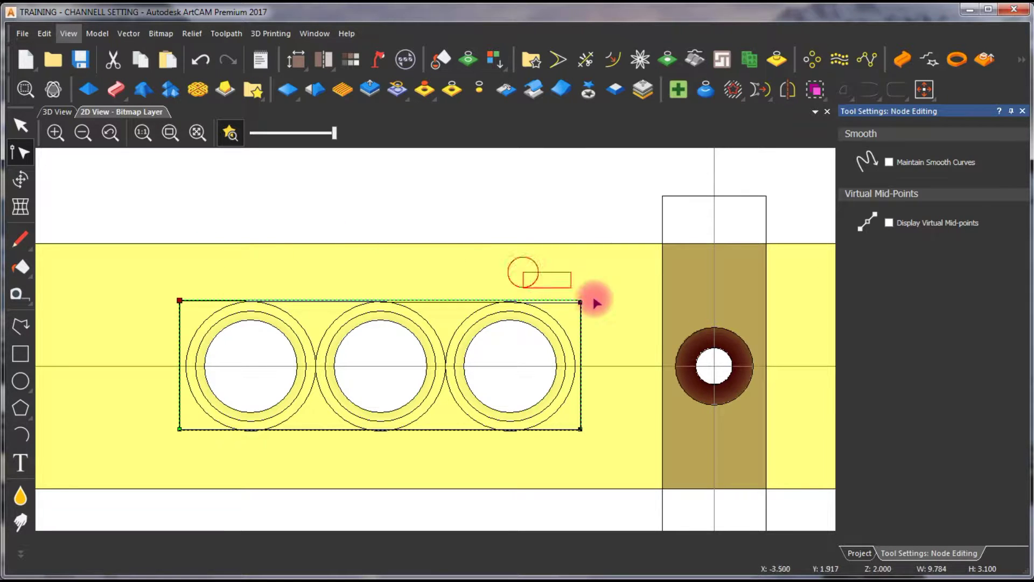
- Move both top corner nodes until the top edge sits on the circles' outer rings
{"action": "left_click_drag", "start_coordinate": [524, 272], "coordinate": [598, 321]}
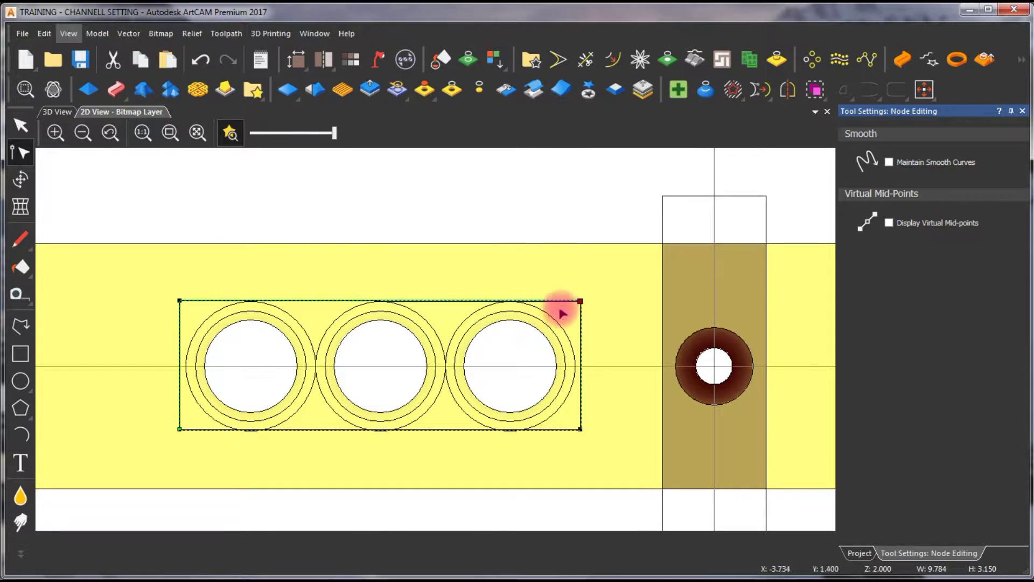
{"action": "left_click_drag", "start_coordinate": [158, 283], "coordinate": [629, 336]}
{"action": "key", "text": "Up"}
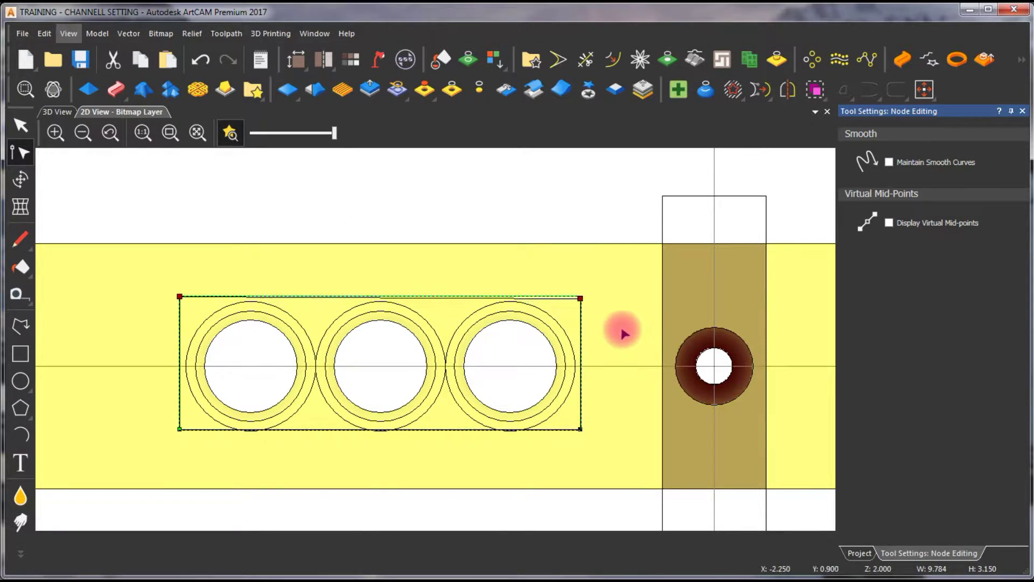
{"action": "key", "text": "Up"}
{"action": "key", "text": "Up"}
{"action": "key", "text": "Up"}
{"action": "key", "text": "Down"}
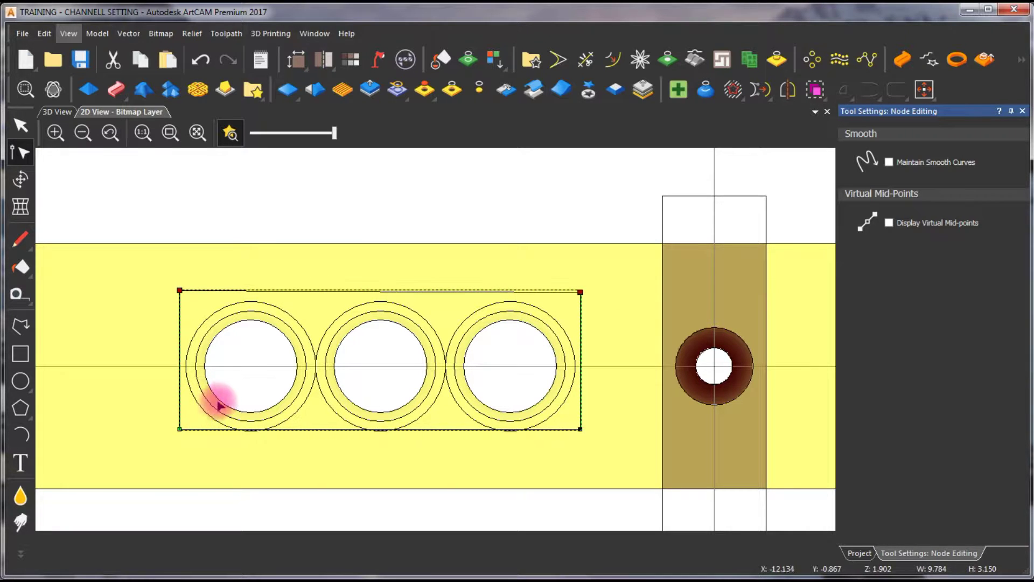
{"action": "key", "text": "Down"}
{"action": "scroll", "coordinate": [396, 336], "scroll_direction": "up", "scroll_amount": 2}
{"action": "key", "text": "Down"}
{"action": "key", "text": "Down"}
{"action": "key", "text": "Down"}
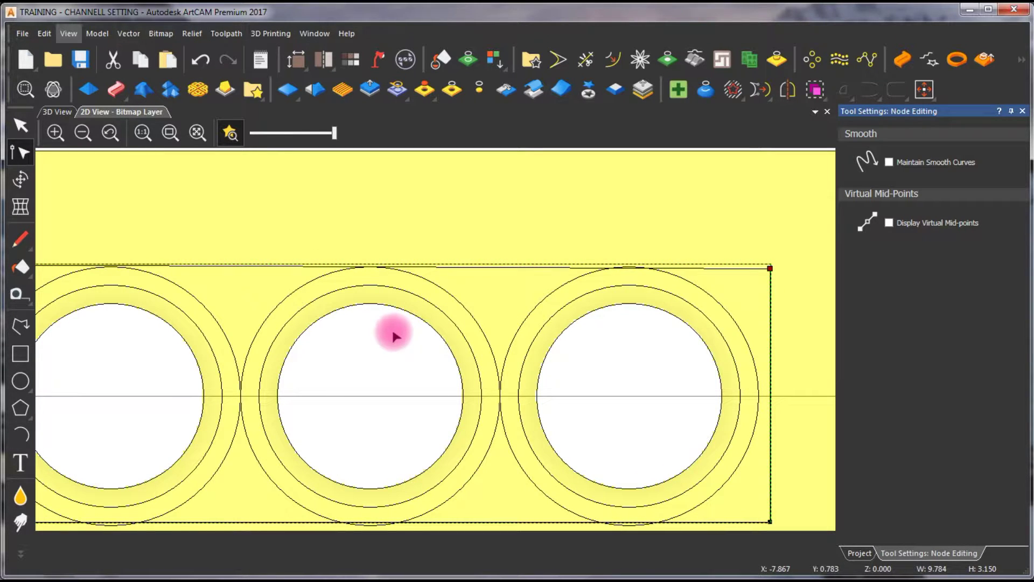
{"action": "key", "text": "n"}
- Preview the ring in 3D, briefly open the shape editor, then return to 2D
{"action": "left_click", "coordinate": [431, 218]}
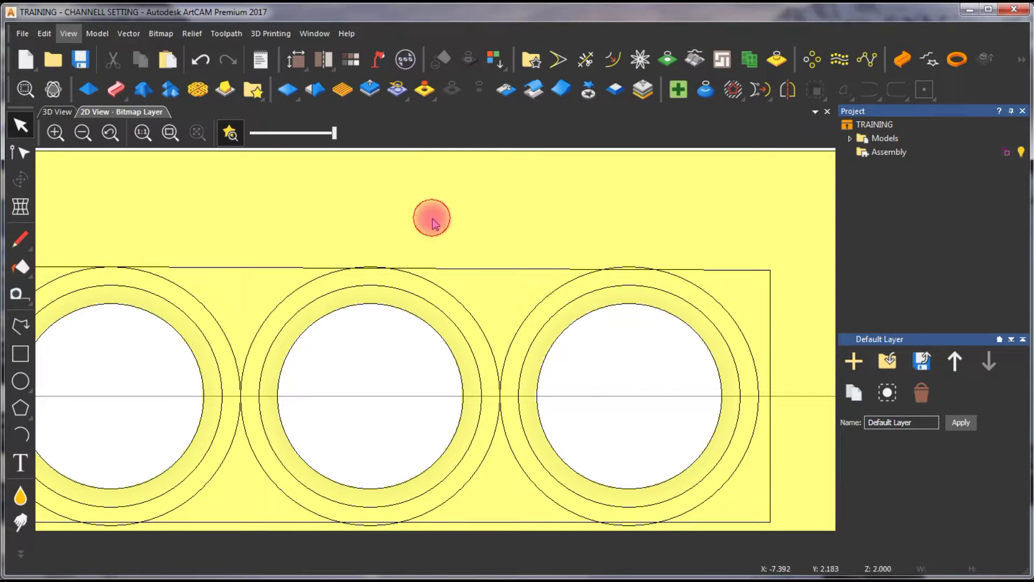
{"action": "scroll", "coordinate": [484, 299], "scroll_direction": "down", "scroll_amount": 2}
{"action": "scroll", "coordinate": [452, 331], "scroll_direction": "up", "scroll_amount": 1}
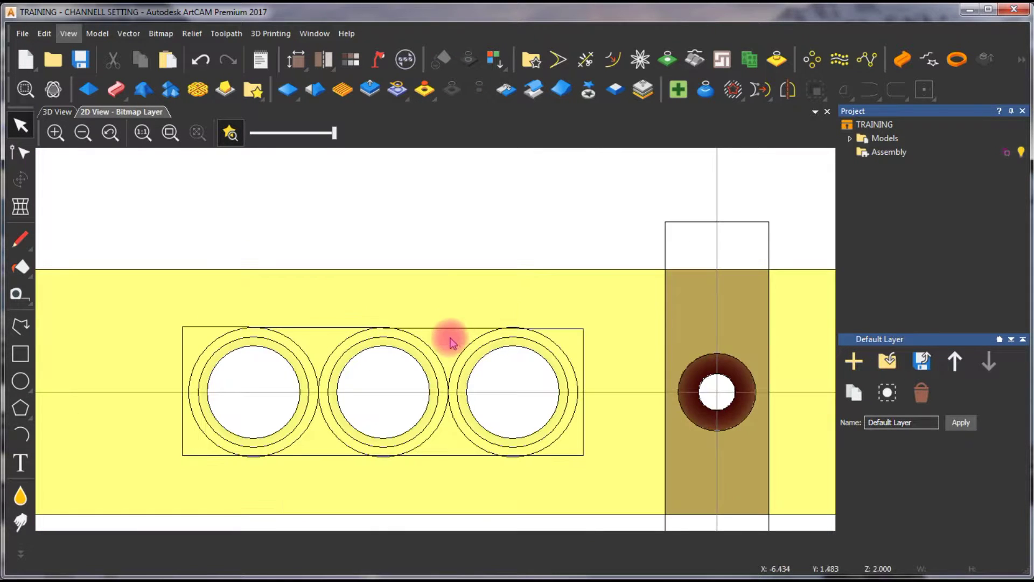
{"action": "left_click", "coordinate": [477, 331]}
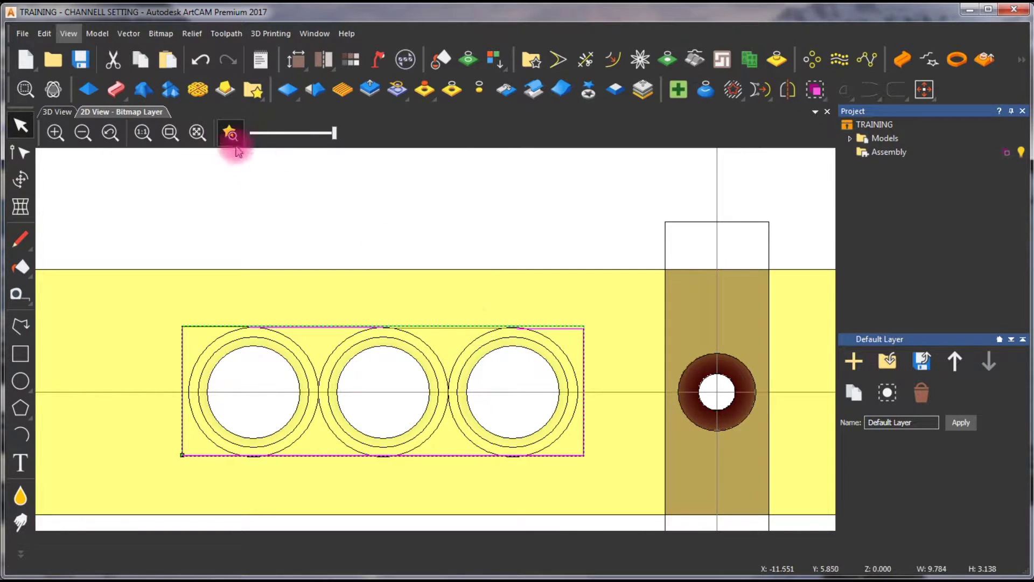
{"action": "left_click", "coordinate": [57, 112]}
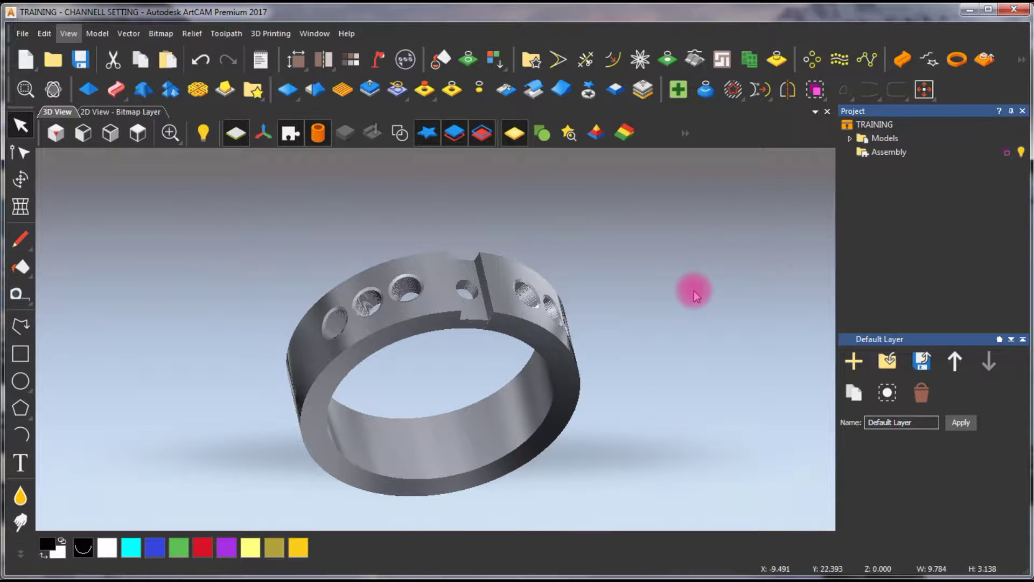
{"action": "key", "text": "F12"}
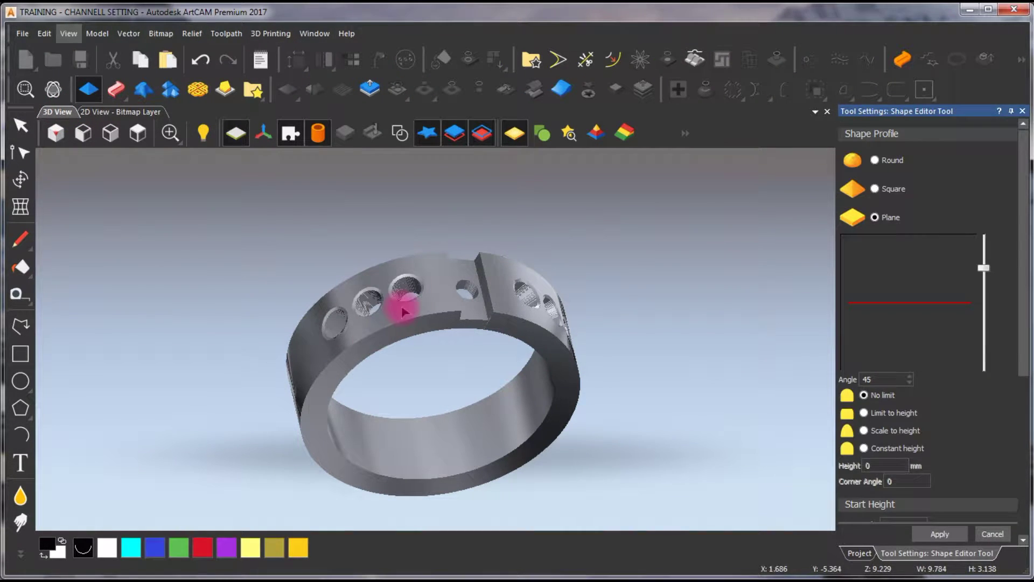
{"action": "left_click", "coordinate": [125, 112]}
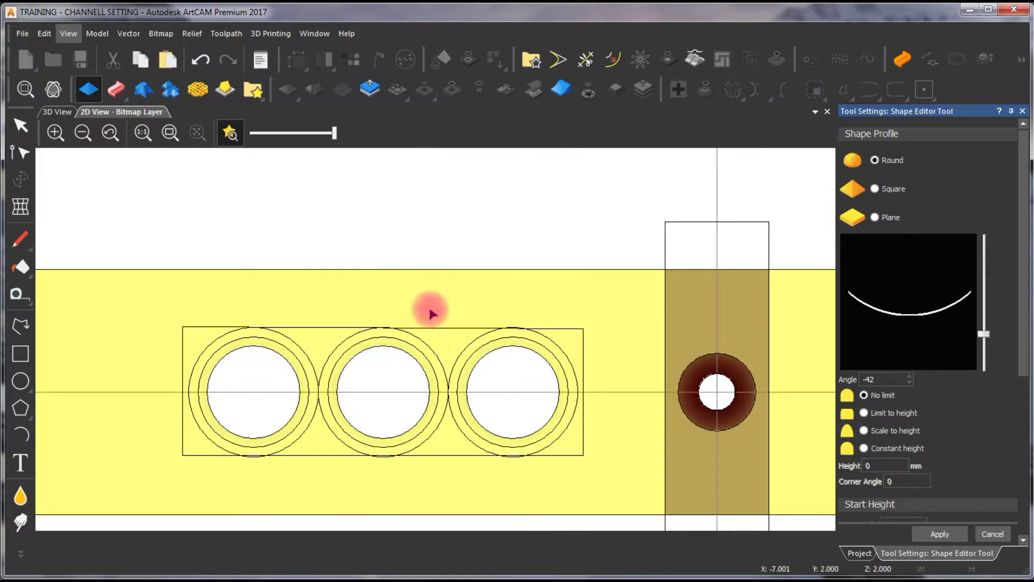
{"action": "key", "text": "Escape"}
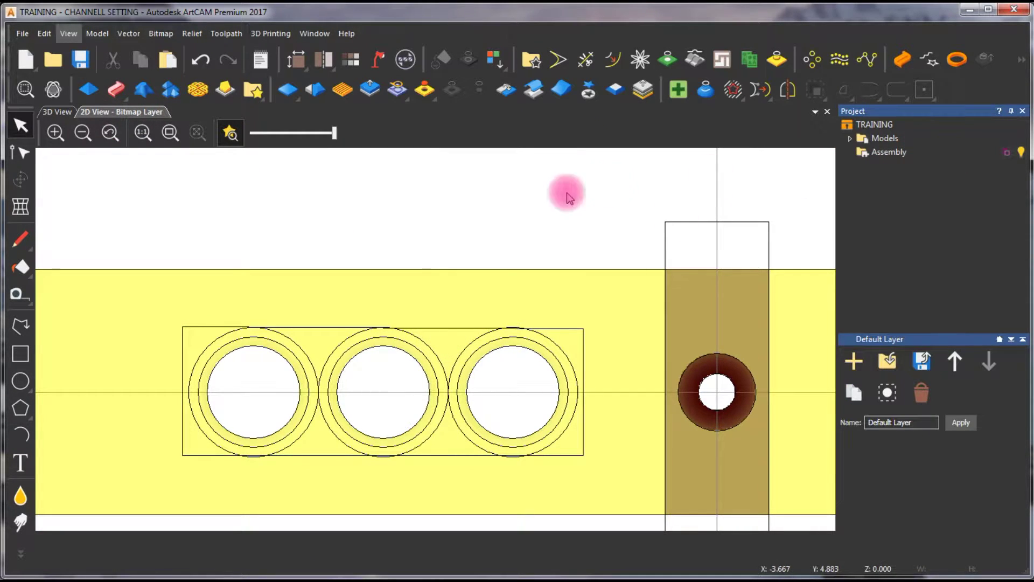
- Reselect the rectangle enclosing the three stone-hole circles
{"action": "left_click", "coordinate": [466, 327]}
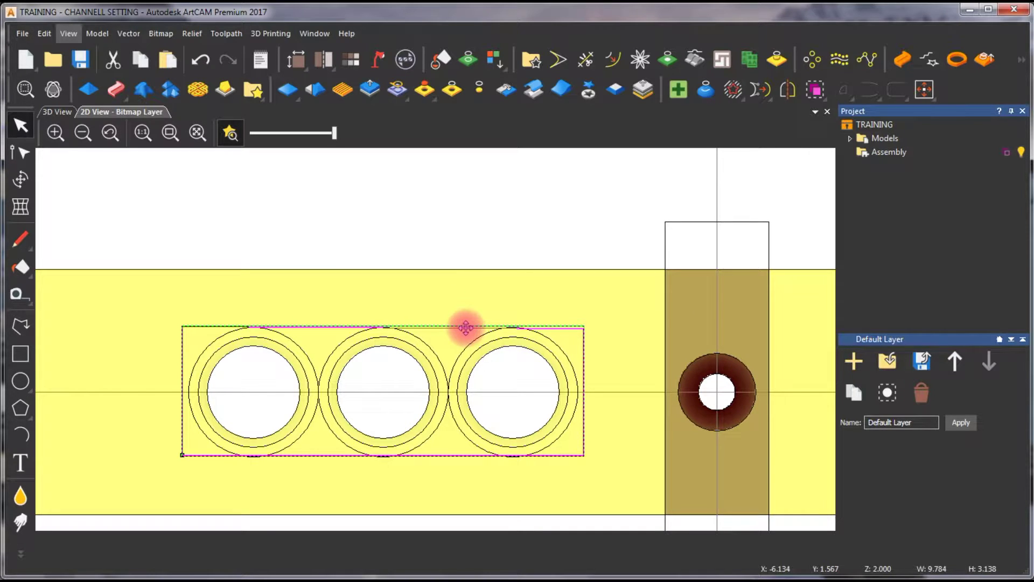
{"action": "left_click", "coordinate": [520, 227]}
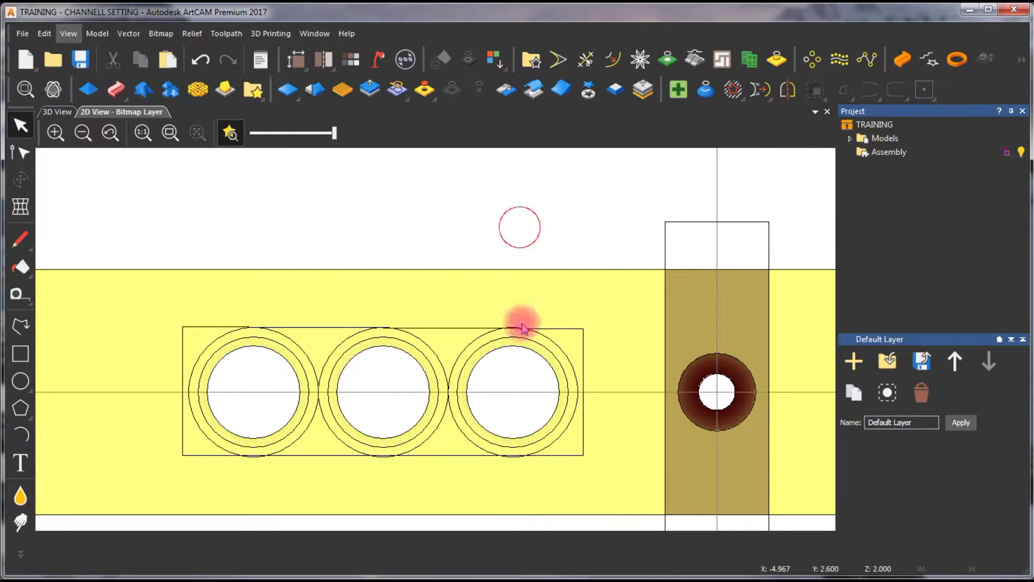
{"action": "scroll", "coordinate": [526, 340], "scroll_direction": "down", "scroll_amount": 1}
{"action": "scroll", "coordinate": [536, 365], "scroll_direction": "up", "scroll_amount": 1}
{"action": "left_click", "coordinate": [522, 301]}
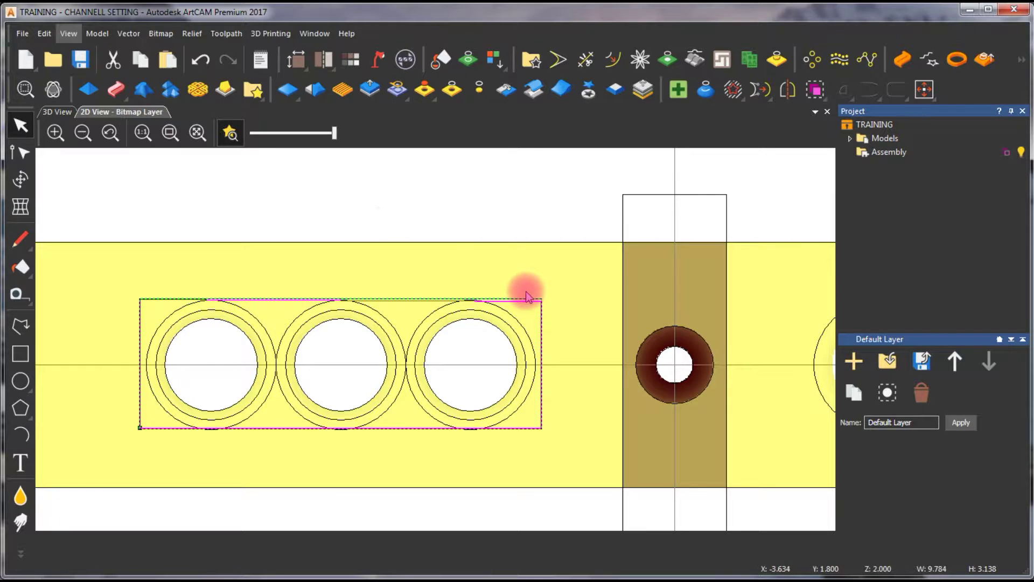
{"action": "left_click", "coordinate": [431, 292]}
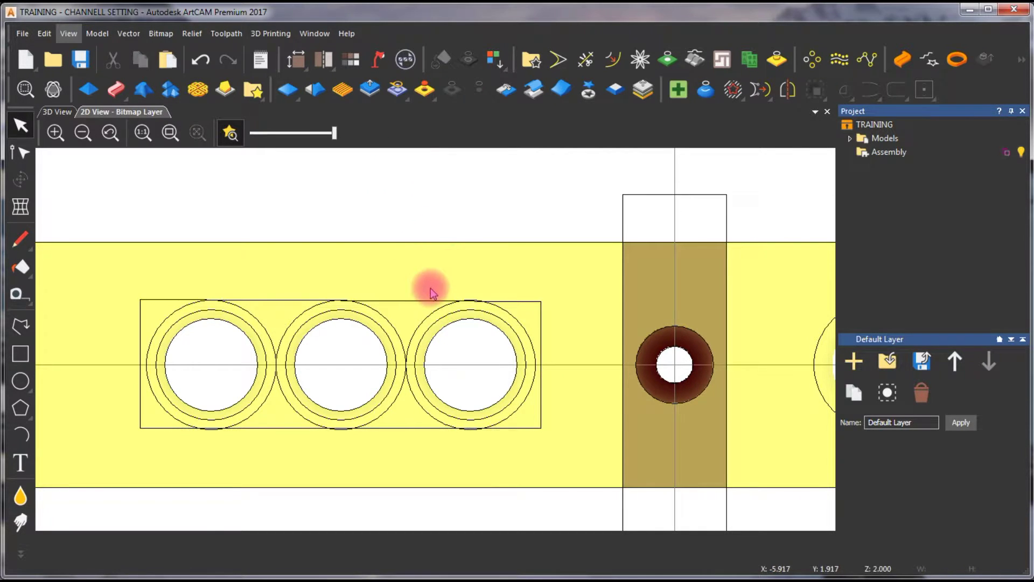
{"action": "left_click", "coordinate": [424, 301]}
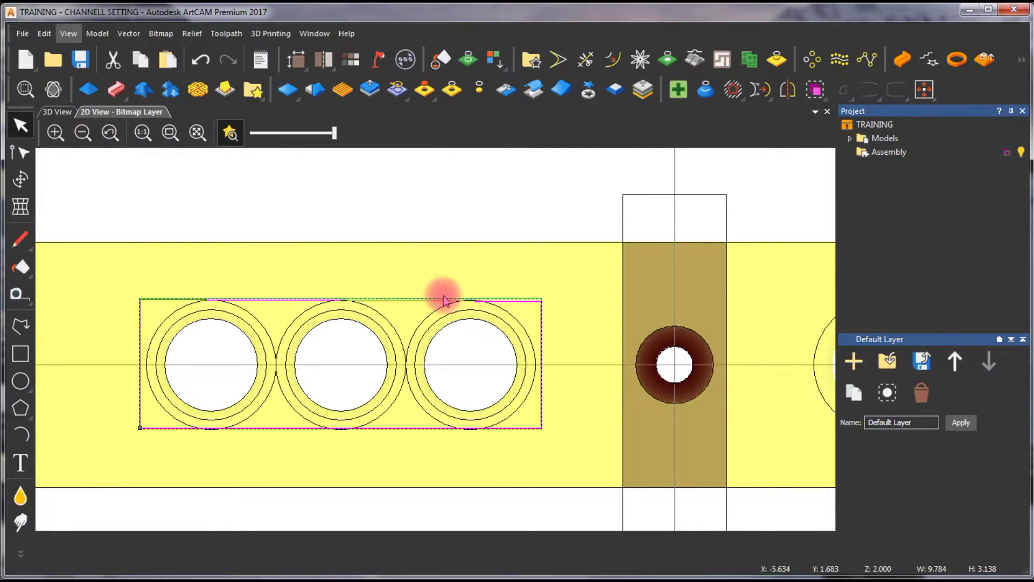
- Give the rectangle a Plane profile with 0.50 mm start height and Merge Low, previewed in 3D
{"action": "double_click", "coordinate": [438, 298]}
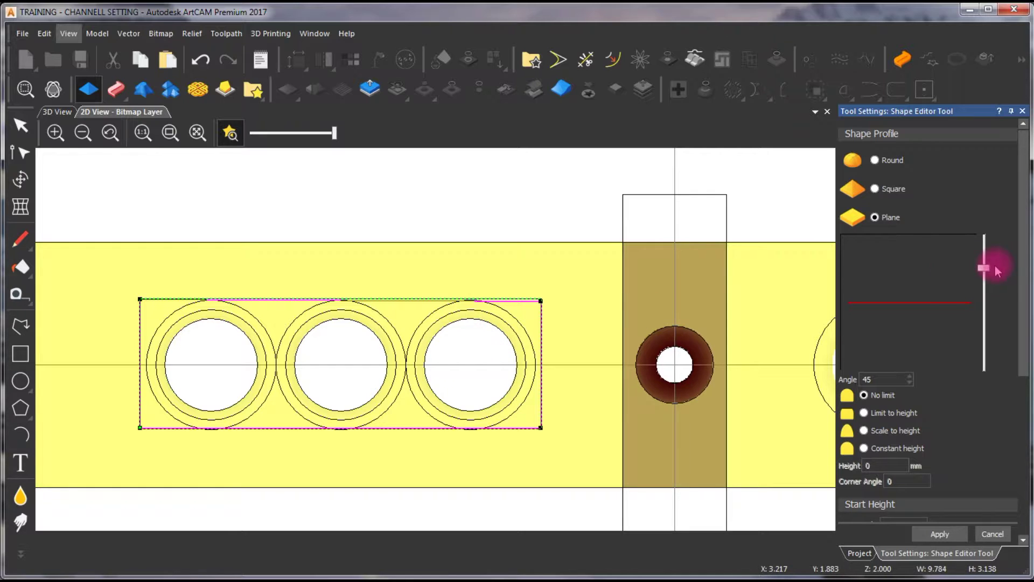
{"action": "left_click_drag", "start_coordinate": [1026, 285], "coordinate": [1014, 432]}
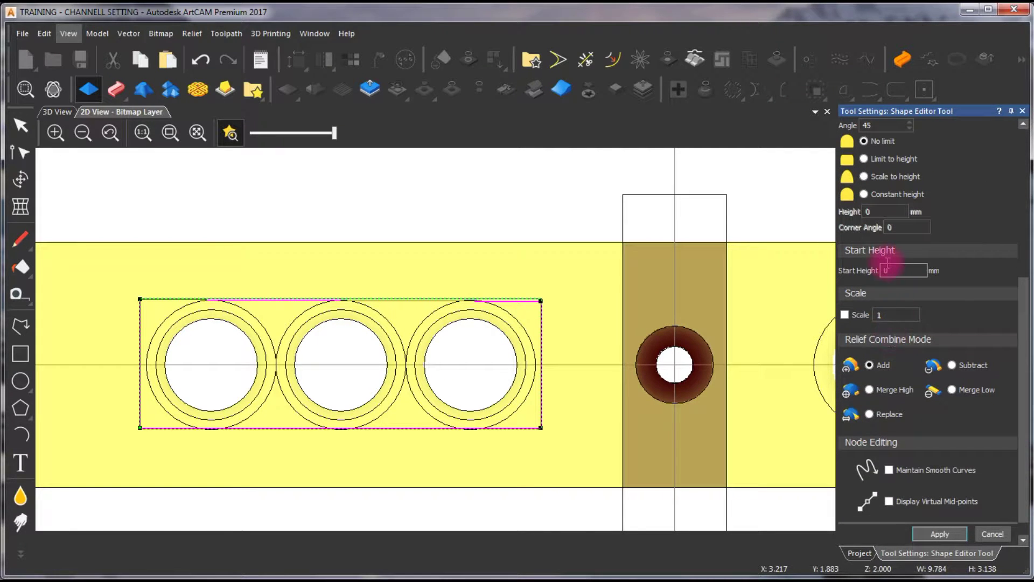
{"action": "double_click", "coordinate": [905, 270]}
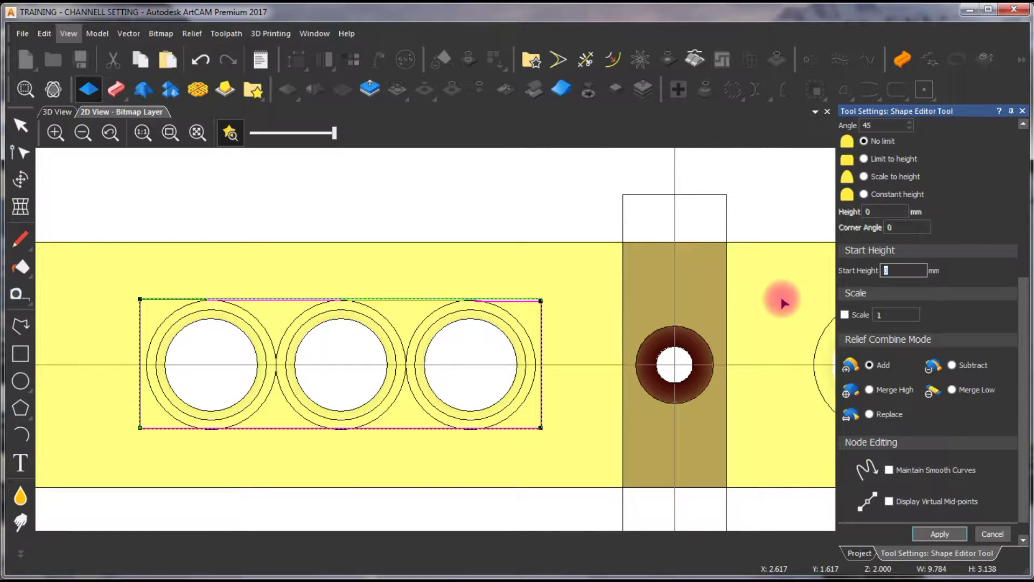
{"action": "type", "text": ".50"}
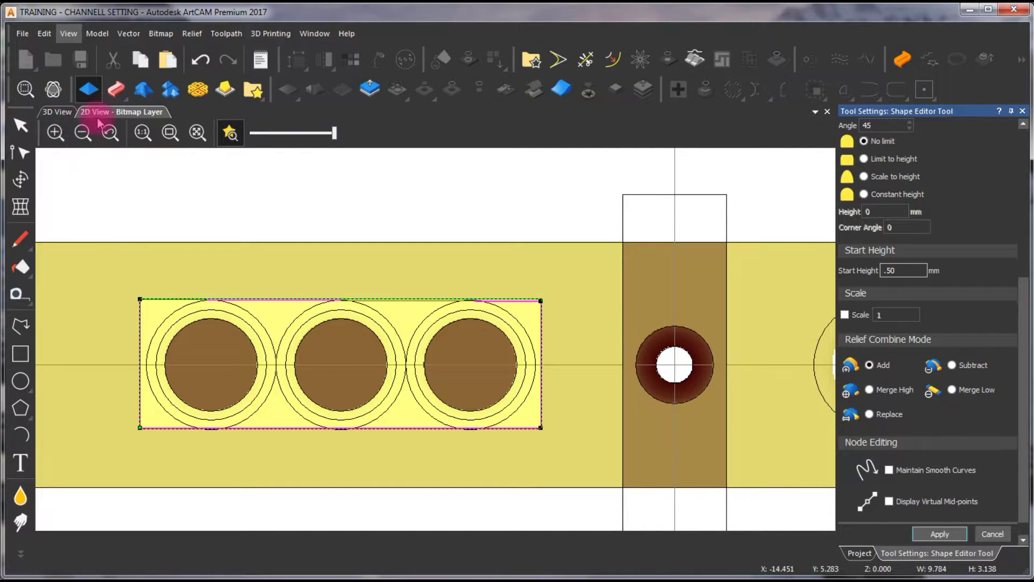
{"action": "left_click", "coordinate": [952, 391]}
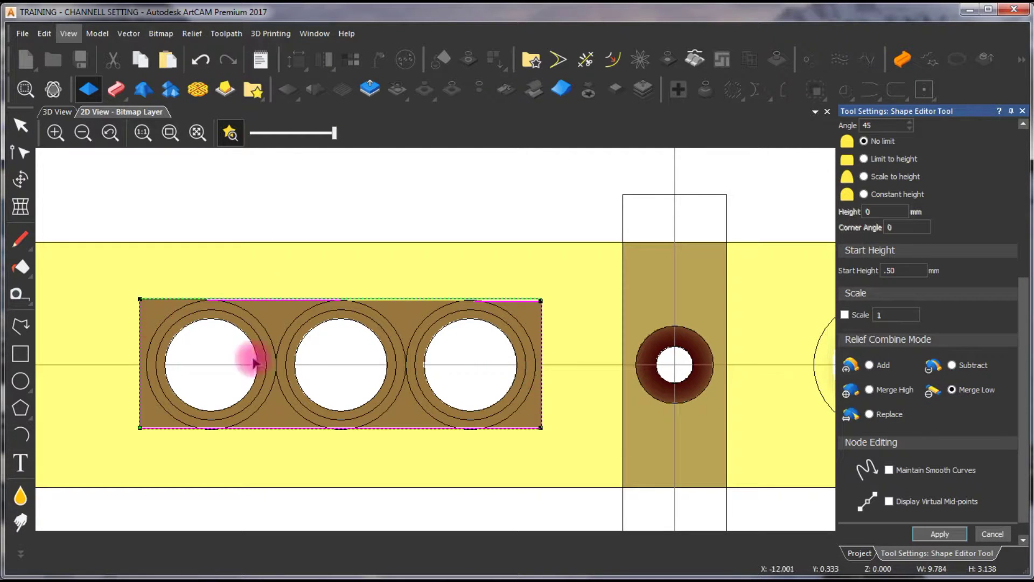
{"action": "left_click", "coordinate": [58, 112]}
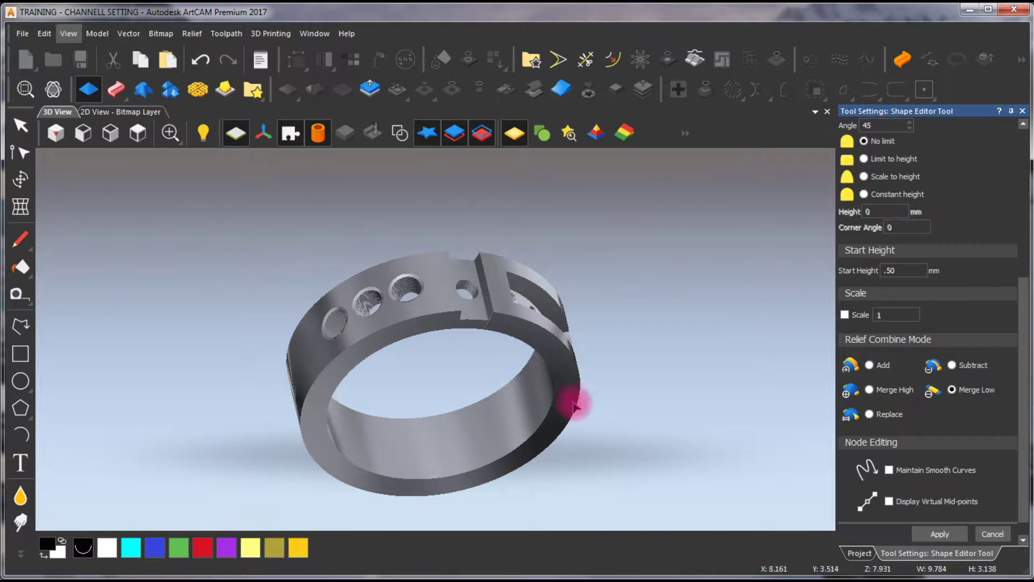
- Change the start height to 1 mm, apply the channel, and inspect the recess in 3D
{"action": "left_click_drag", "start_coordinate": [544, 412], "coordinate": [420, 305]}
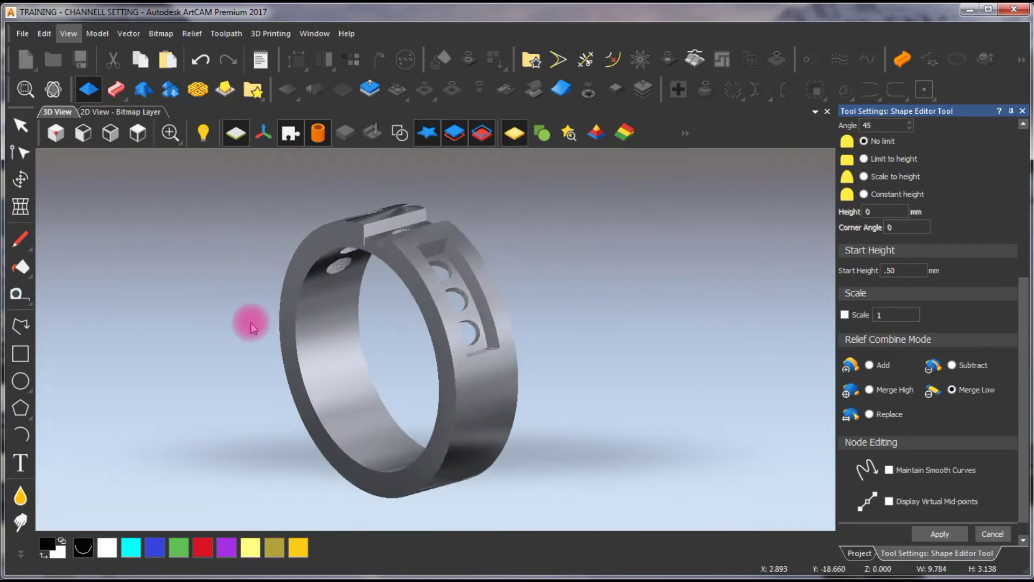
{"action": "left_click", "coordinate": [877, 316]}
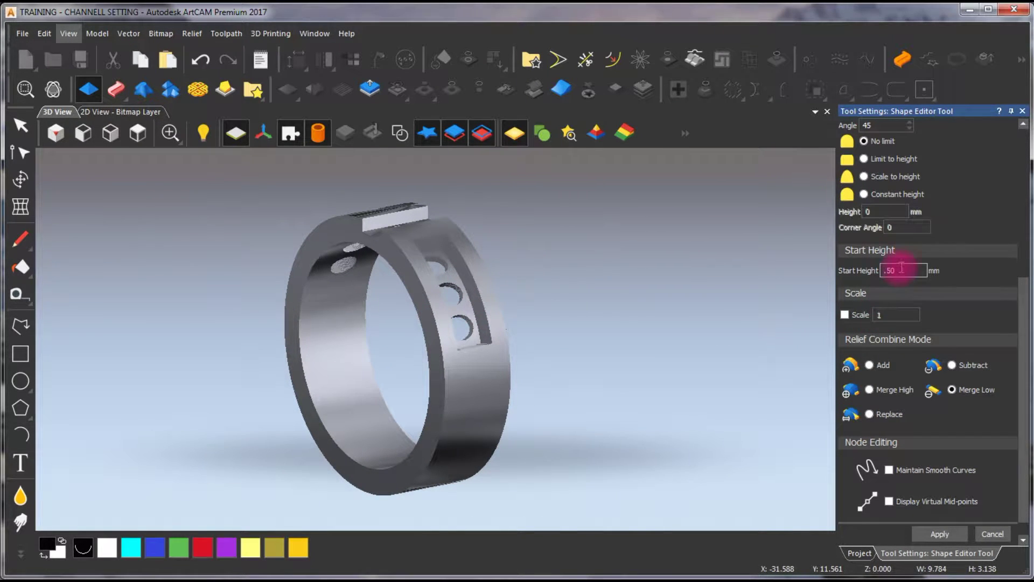
{"action": "left_click", "coordinate": [901, 268]}
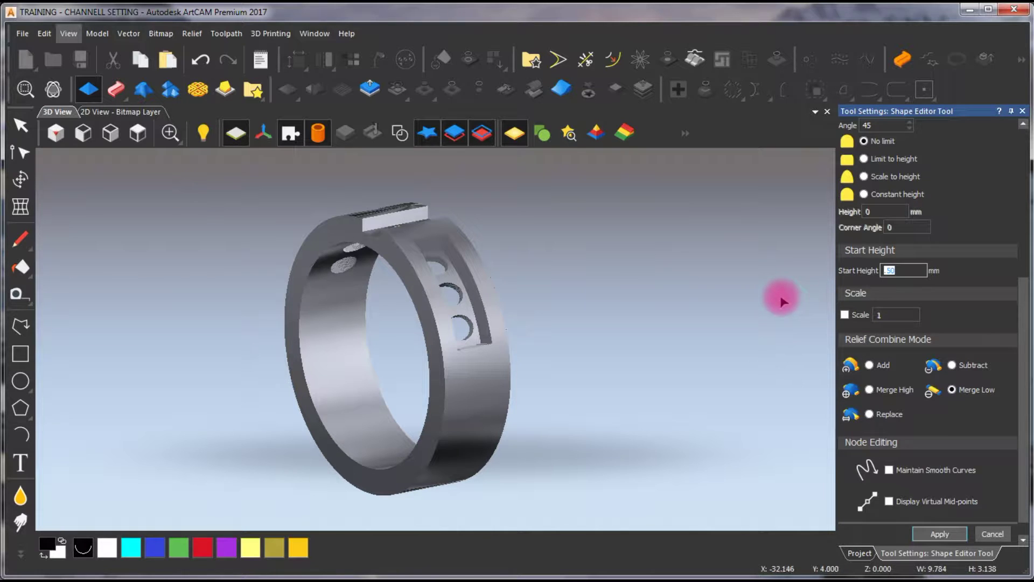
{"action": "type", "text": "1"}
{"action": "left_click_drag", "start_coordinate": [479, 313], "coordinate": [450, 333]}
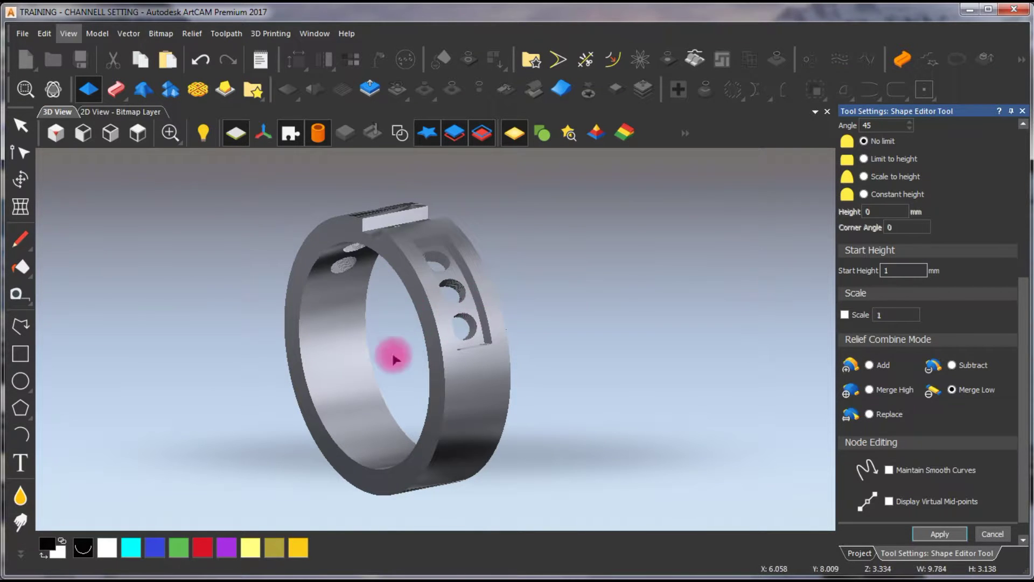
{"action": "scroll", "coordinate": [449, 332], "scroll_direction": "up", "scroll_amount": 3}
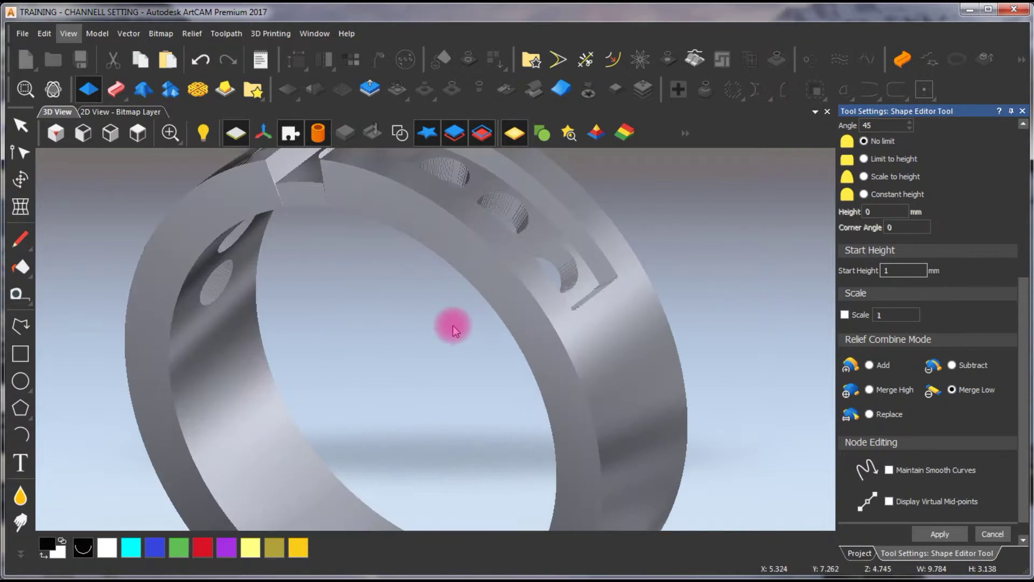
{"action": "mouse_move", "coordinate": [450, 328]}
{"action": "left_mouse_down"}
{"action": "mouse_move", "coordinate": [222, 299]}
{"action": "mouse_move", "coordinate": [472, 376]}
{"action": "left_mouse_up"}
{"action": "scroll", "coordinate": [222, 300], "scroll_direction": "down", "scroll_amount": 3}
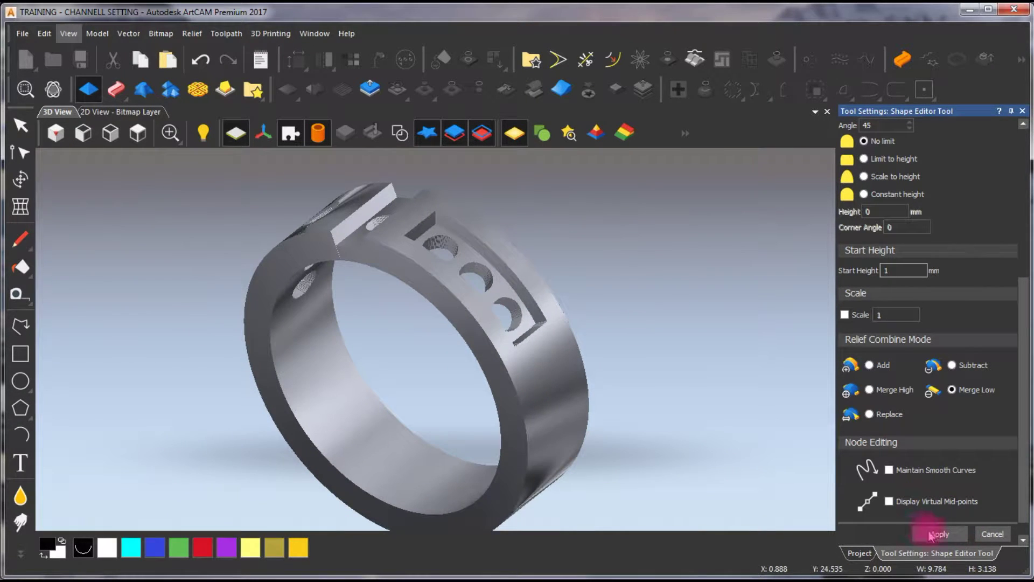
{"action": "left_click", "coordinate": [993, 534]}
{"action": "scroll", "coordinate": [474, 342], "scroll_direction": "down", "scroll_amount": 2}
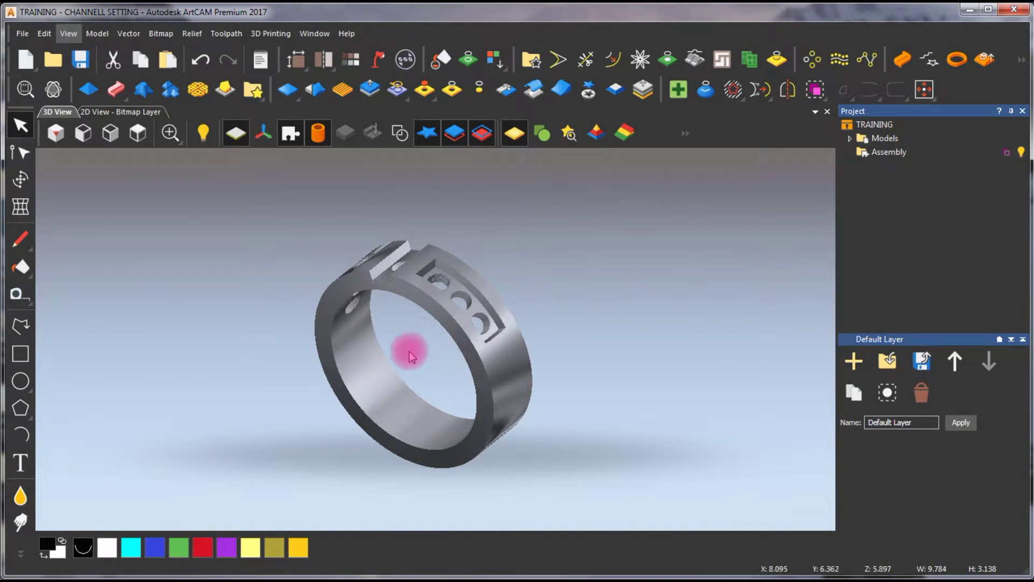
{"action": "left_click_drag", "start_coordinate": [411, 351], "coordinate": [704, 389]}
{"action": "scroll", "coordinate": [429, 327], "scroll_direction": "up", "scroll_amount": 2}
{"action": "scroll", "coordinate": [316, 287], "scroll_direction": "up", "scroll_amount": 2}
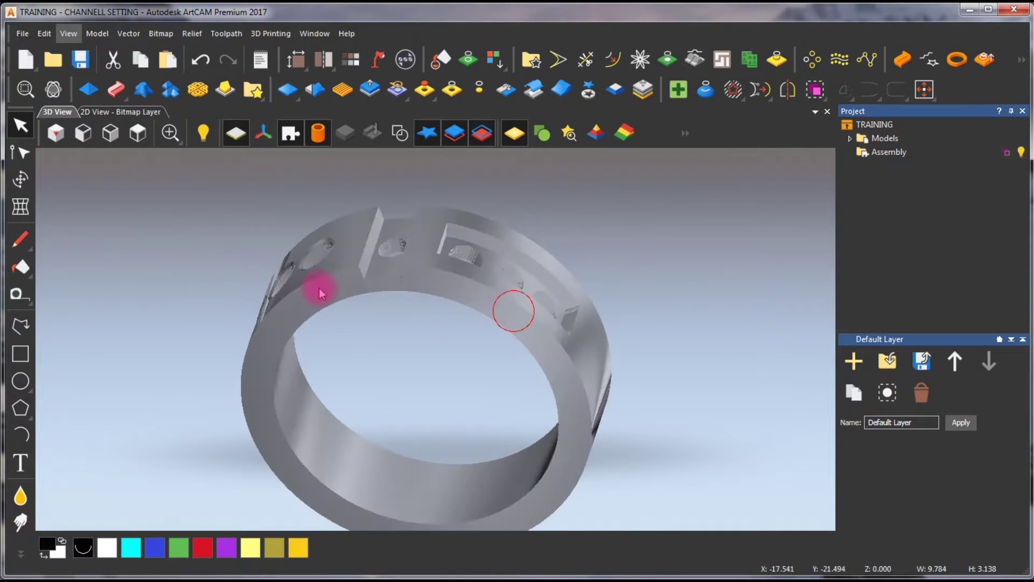
{"action": "mouse_move", "coordinate": [317, 287]}
{"action": "left_mouse_down"}
{"action": "mouse_move", "coordinate": [461, 307]}
{"action": "mouse_move", "coordinate": [432, 293]}
{"action": "mouse_move", "coordinate": [369, 299]}
{"action": "mouse_move", "coordinate": [477, 350]}
{"action": "mouse_move", "coordinate": [484, 382]}
{"action": "left_mouse_up"}
{"action": "scroll", "coordinate": [458, 301], "scroll_direction": "down", "scroll_amount": 1}
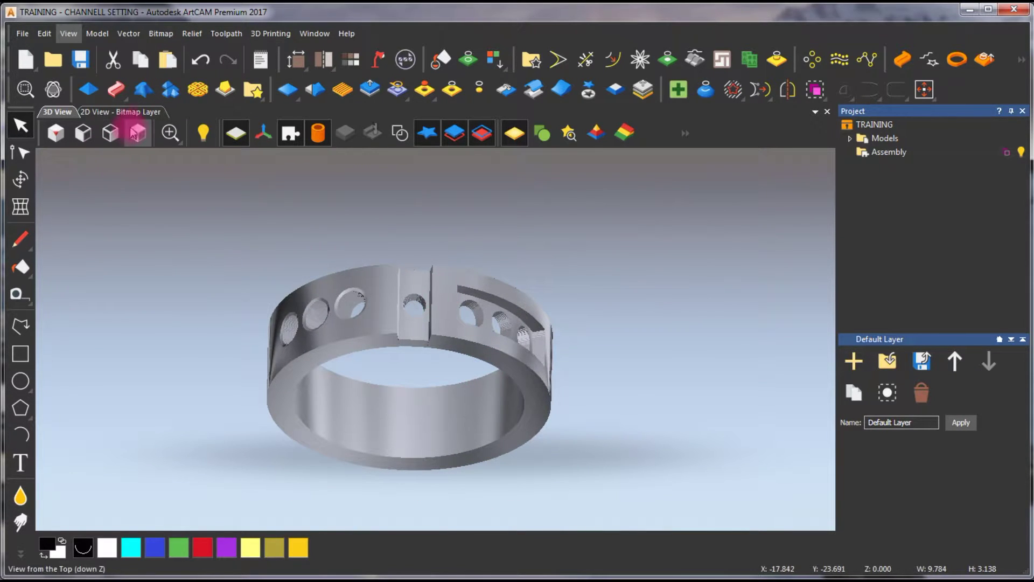
- Return to the 2D layout and select the long band rectangle
{"action": "left_click", "coordinate": [146, 116]}
{"action": "scroll", "coordinate": [439, 358], "scroll_direction": "down", "scroll_amount": 2}
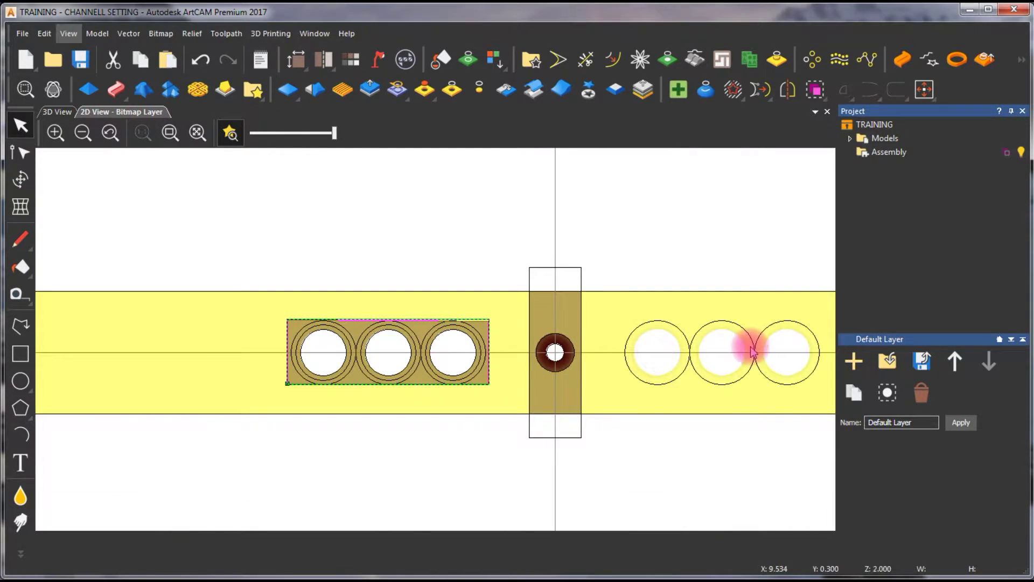
{"action": "scroll", "coordinate": [739, 347], "scroll_direction": "down", "scroll_amount": 2}
{"action": "scroll", "coordinate": [496, 336], "scroll_direction": "up", "scroll_amount": 2}
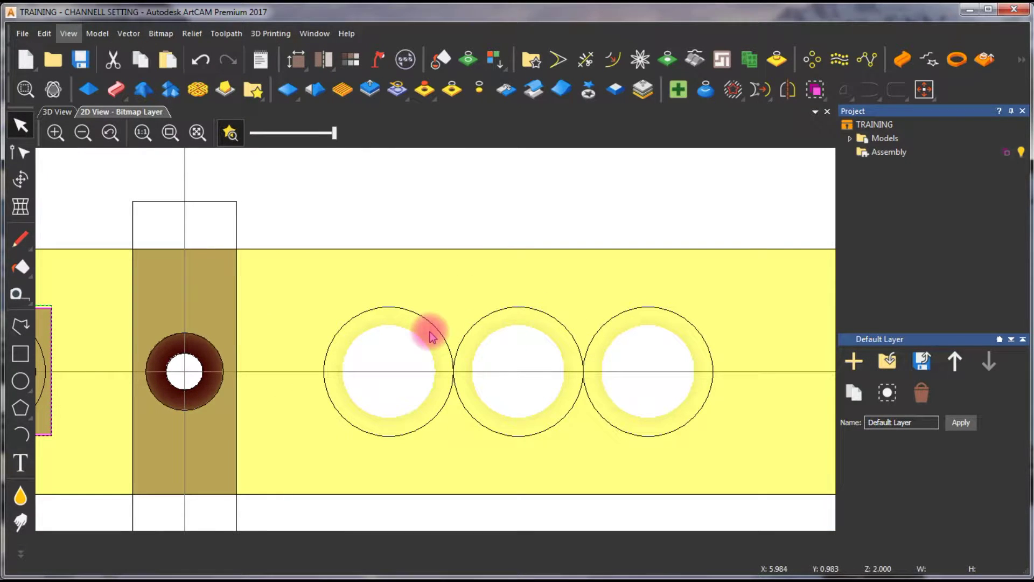
{"action": "scroll", "coordinate": [462, 307], "scroll_direction": "down", "scroll_amount": 2}
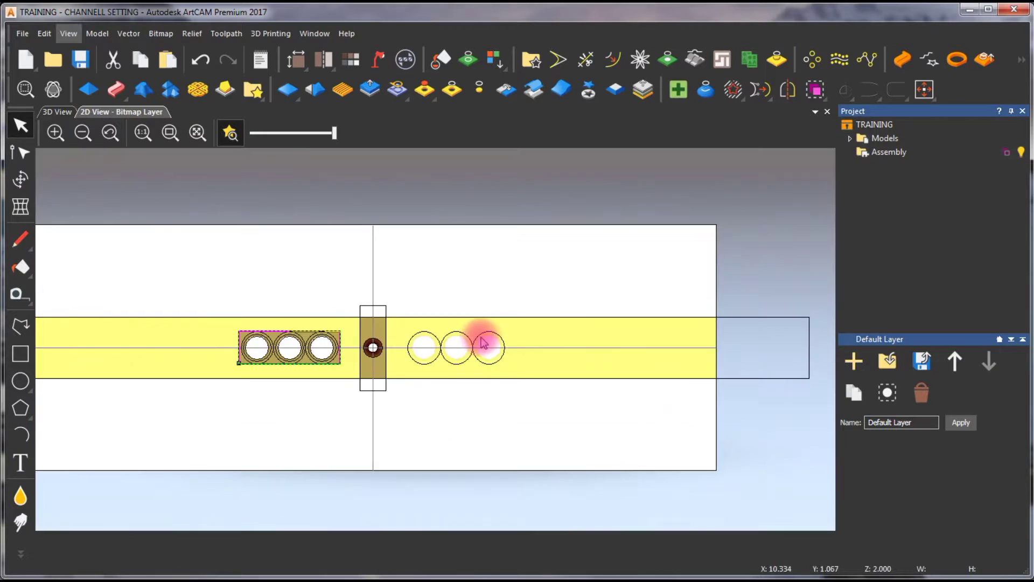
{"action": "left_click", "coordinate": [800, 320]}
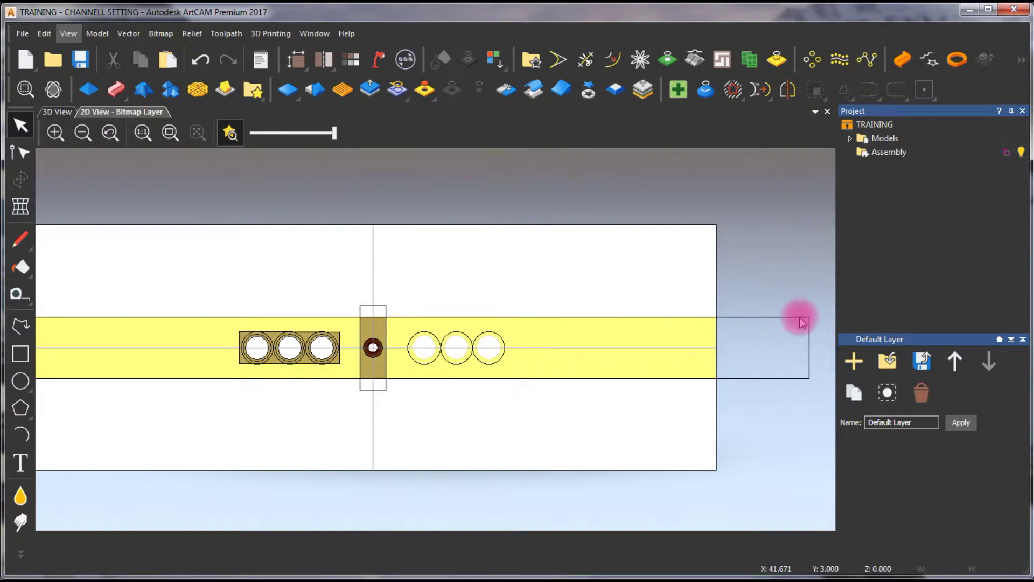
{"action": "scroll", "coordinate": [566, 323], "scroll_direction": "down", "scroll_amount": 1}
{"action": "scroll", "coordinate": [400, 521], "scroll_direction": "down", "scroll_amount": 1}
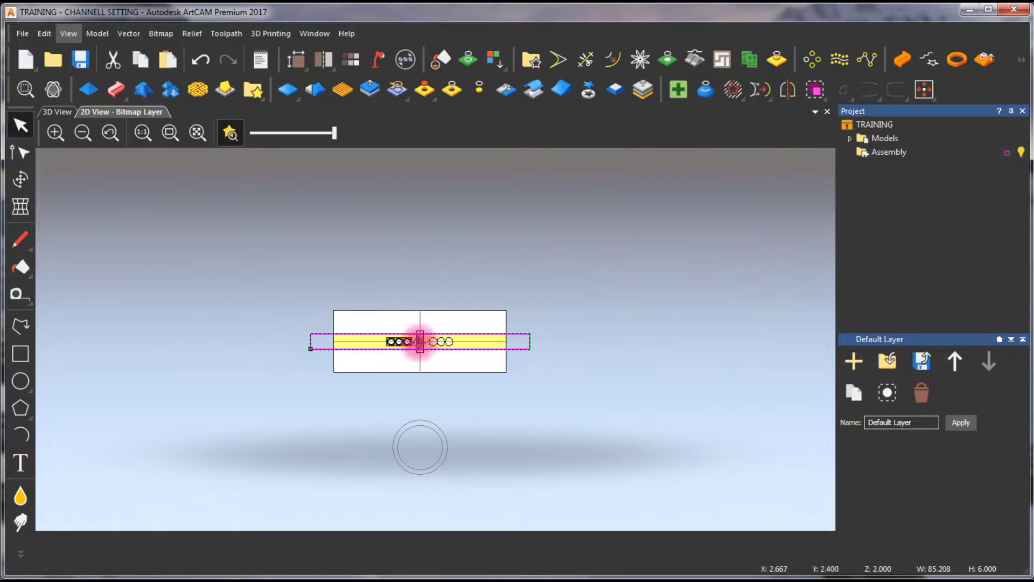
{"action": "scroll", "coordinate": [435, 372], "scroll_direction": "up", "scroll_amount": 1}
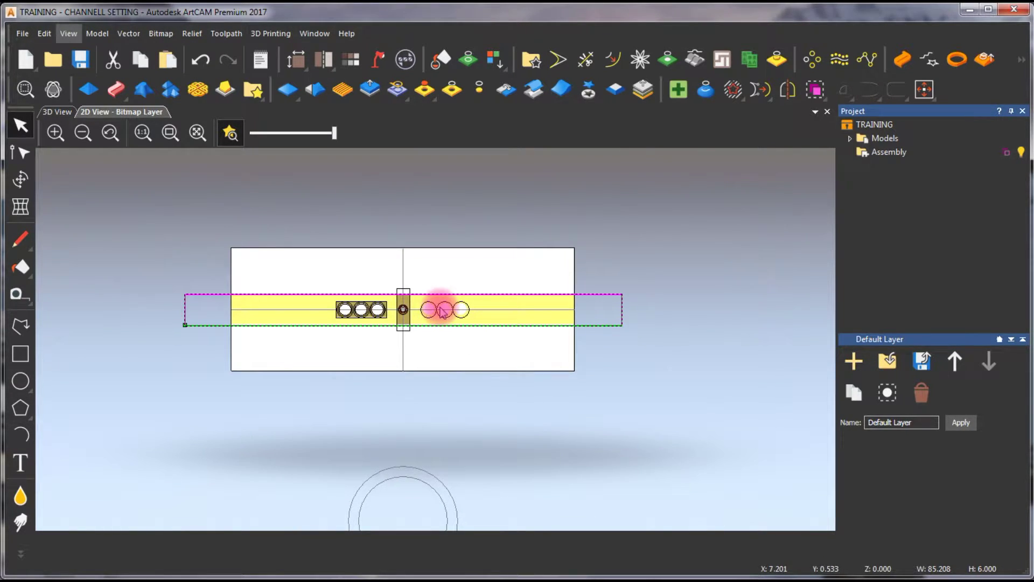
{"action": "scroll", "coordinate": [445, 308], "scroll_direction": "up", "scroll_amount": 1}
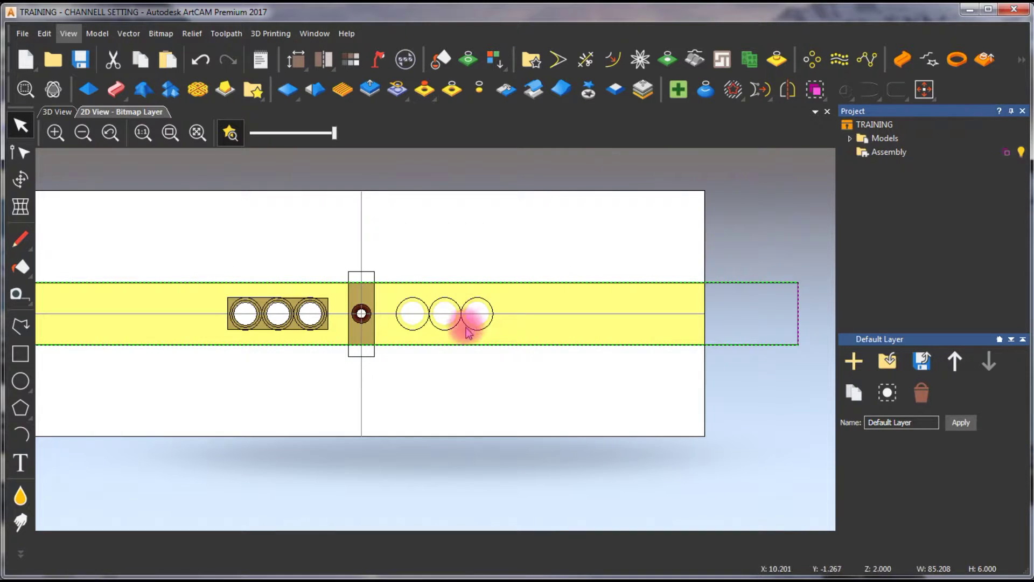
{"action": "scroll", "coordinate": [466, 319], "scroll_direction": "up", "scroll_amount": 1}
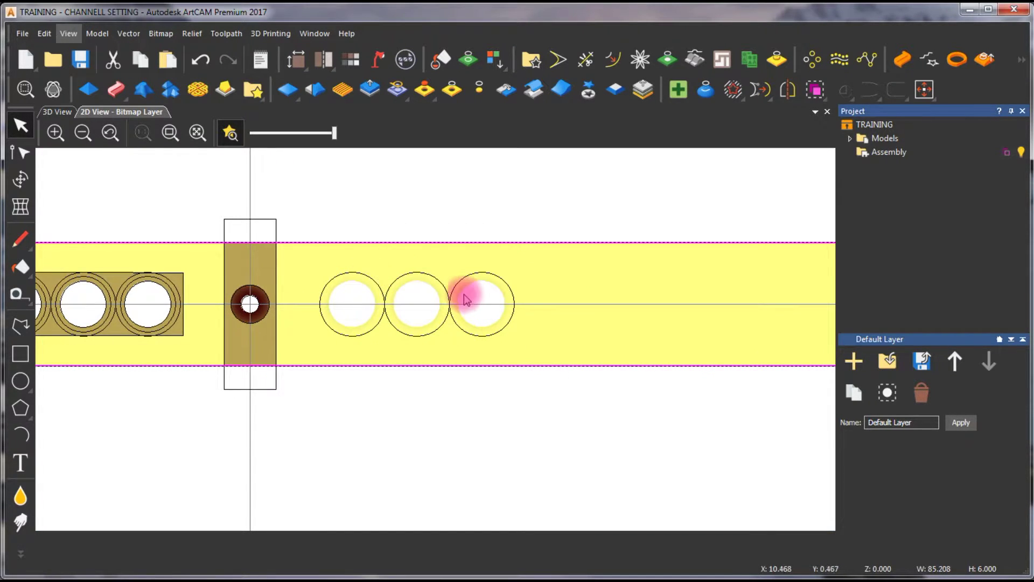
{"action": "scroll", "coordinate": [465, 294], "scroll_direction": "up", "scroll_amount": 1}
- Draw a small prong circle between two holes and copy it to the next junction and the left end
{"action": "left_click", "coordinate": [21, 380]}
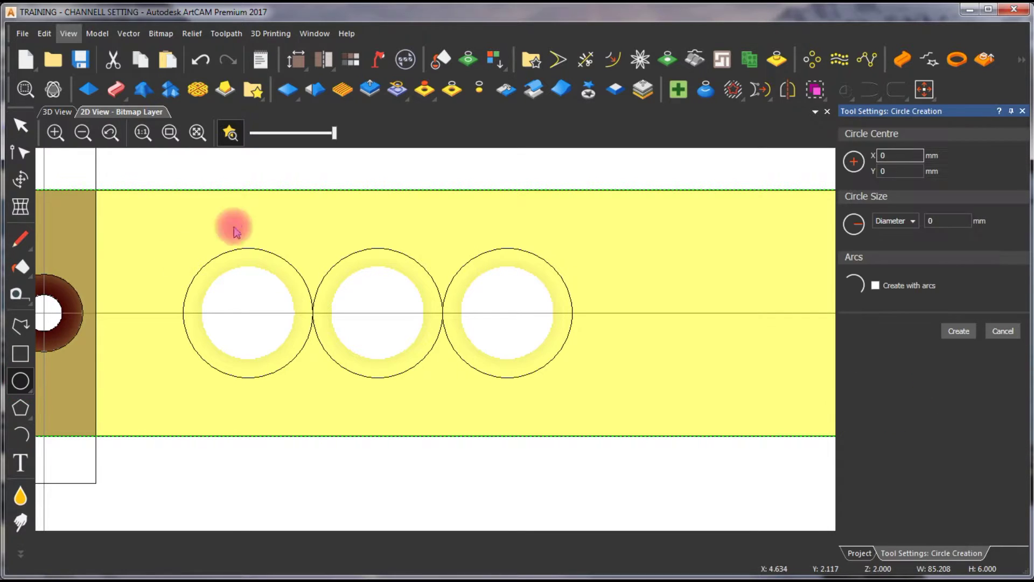
{"action": "left_click", "coordinate": [319, 291]}
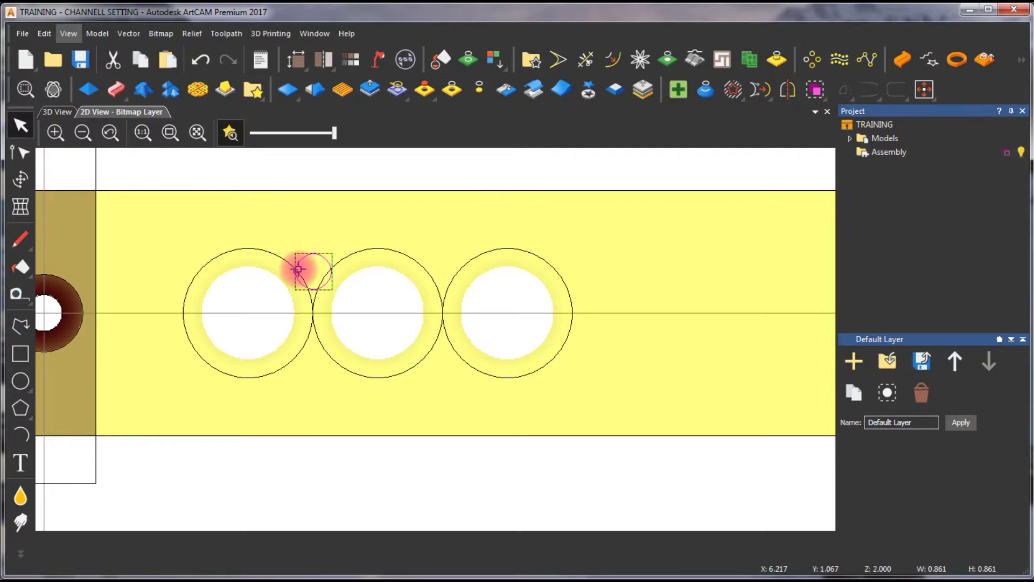
{"action": "mouse_move", "coordinate": [298, 272]}
{"action": "left_mouse_down"}
{"action": "mouse_move", "coordinate": [561, 279]}
{"action": "mouse_move", "coordinate": [551, 273]}
{"action": "left_mouse_up"}
{"action": "left_click", "coordinate": [299, 273]}
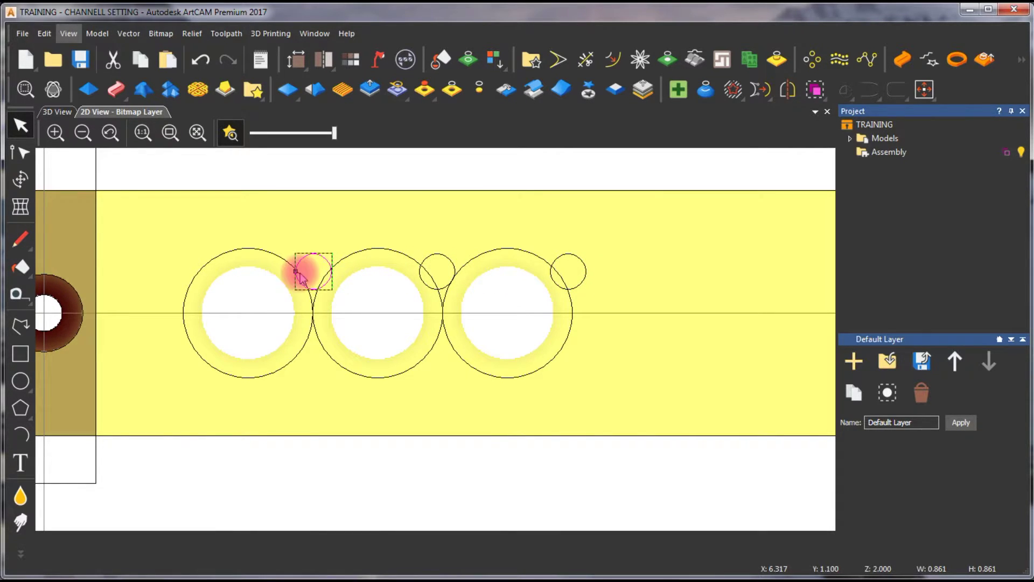
{"action": "left_click_drag", "start_coordinate": [298, 275], "coordinate": [168, 280]}
{"action": "left_click", "coordinate": [377, 256]}
{"action": "scroll", "coordinate": [308, 281], "scroll_direction": "up", "scroll_amount": 2}
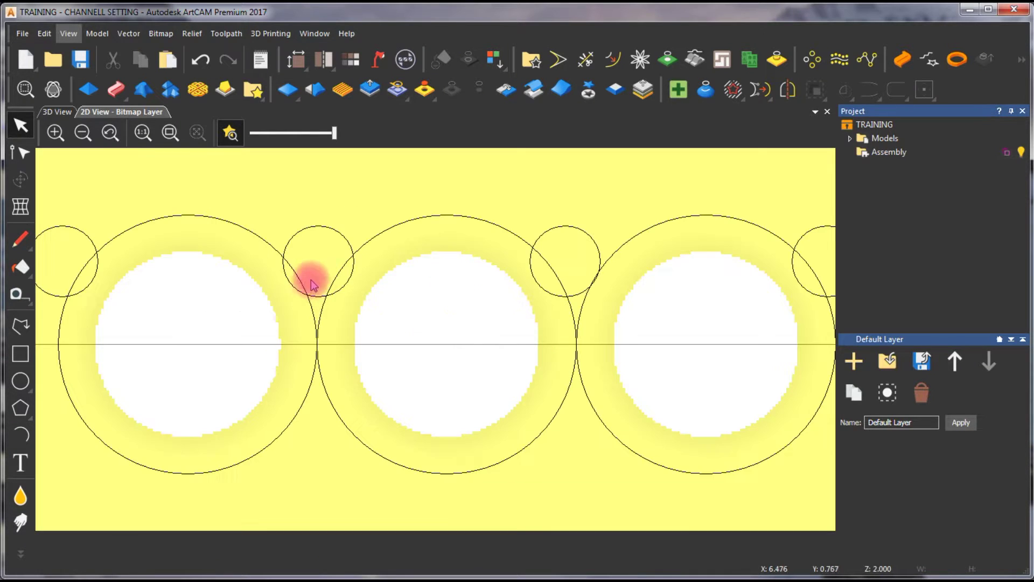
- Nudge the junction circles onto the stone-hole edges and select the horizontal centre line
{"action": "left_click", "coordinate": [351, 248]}
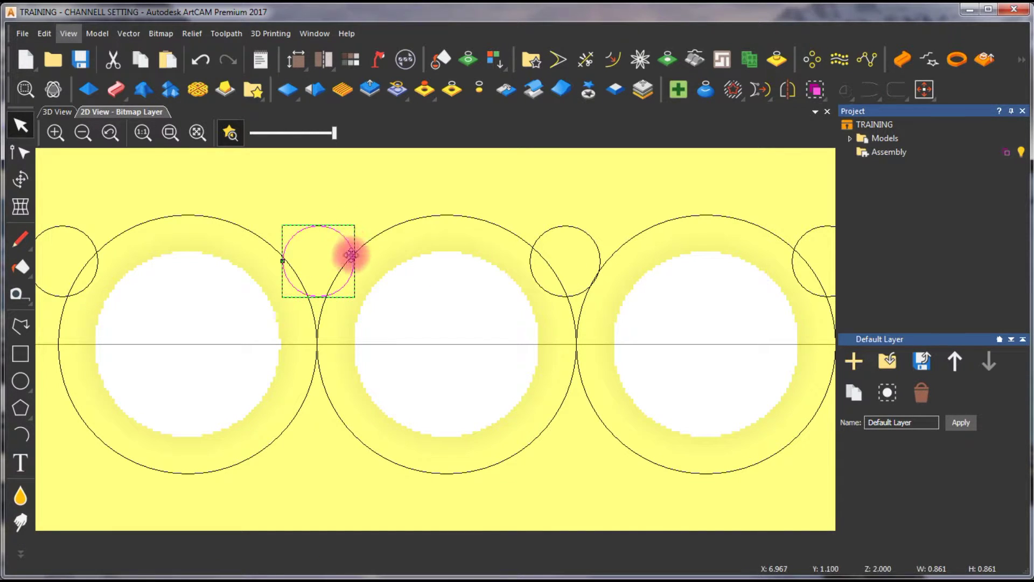
{"action": "left_click", "coordinate": [599, 249]}
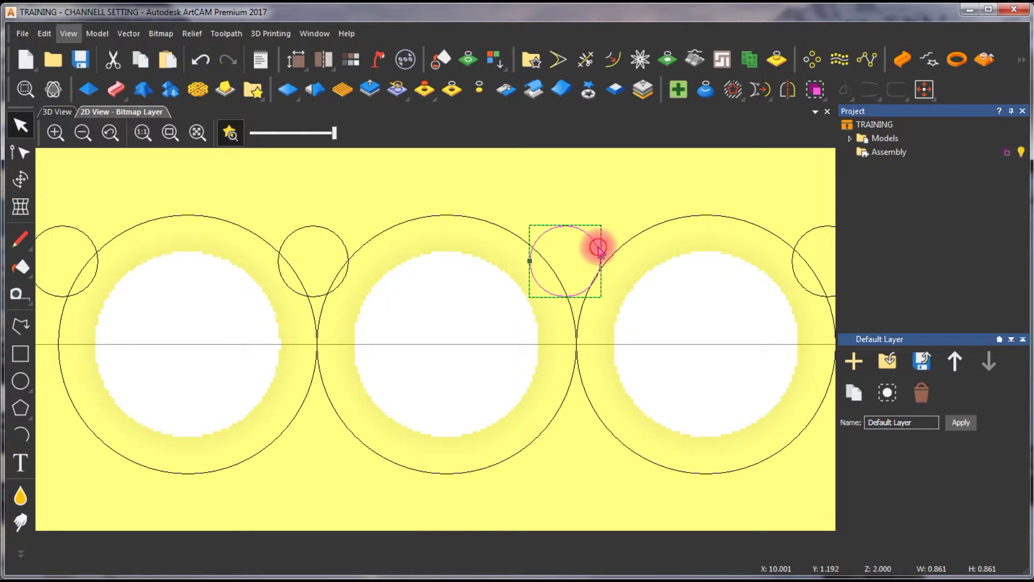
{"action": "left_click_drag", "start_coordinate": [598, 246], "coordinate": [599, 247]}
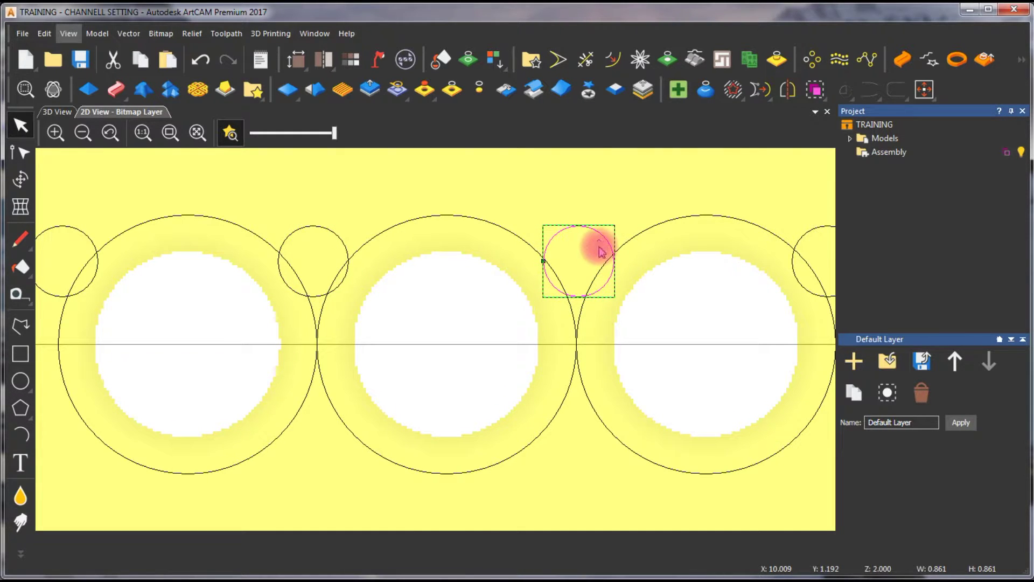
{"action": "scroll", "coordinate": [212, 324], "scroll_direction": "down", "scroll_amount": 2}
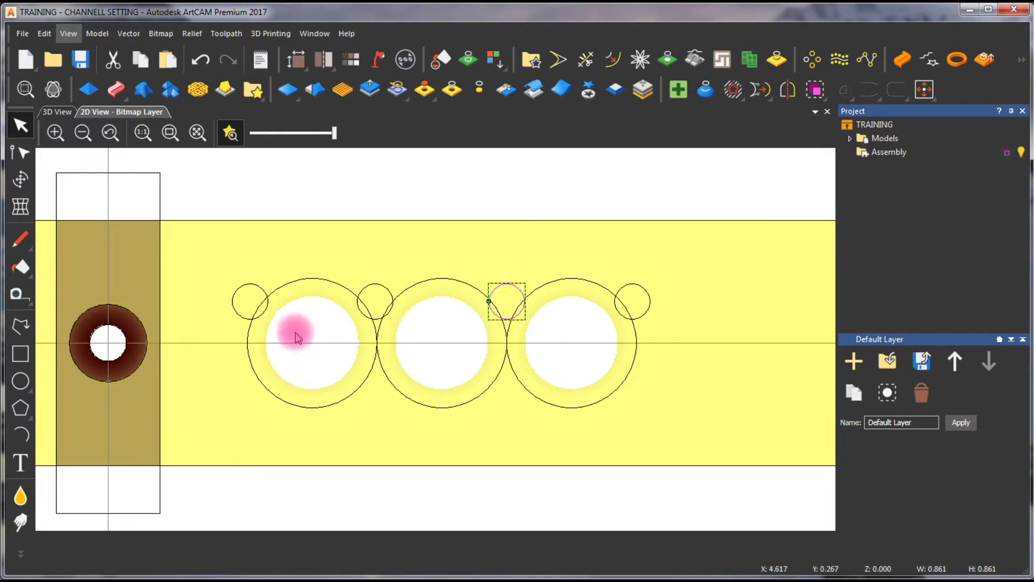
{"action": "left_click", "coordinate": [457, 343]}
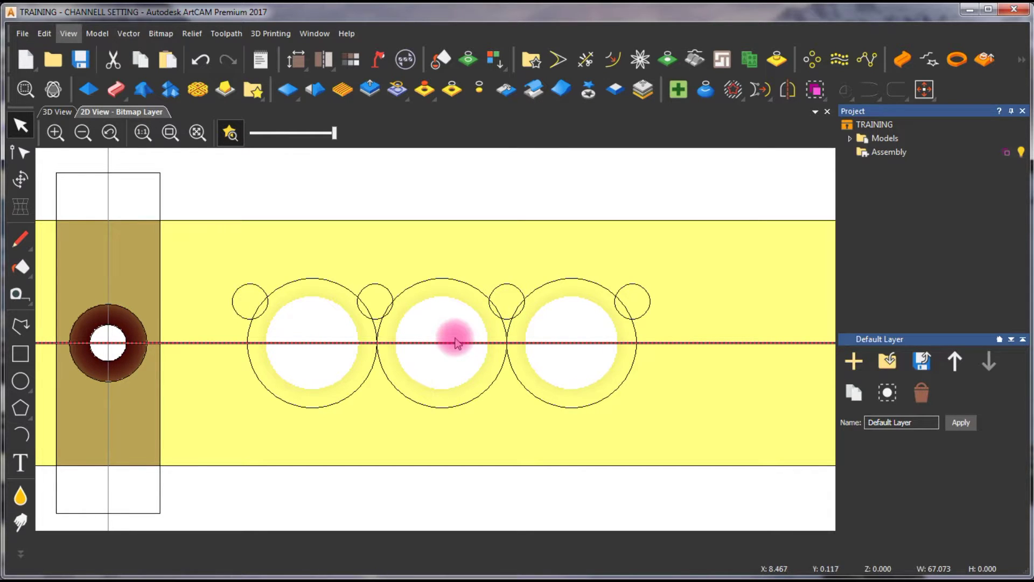
- Mirror the four top prong circles to below the stone holes
{"action": "left_click", "coordinate": [250, 284]}
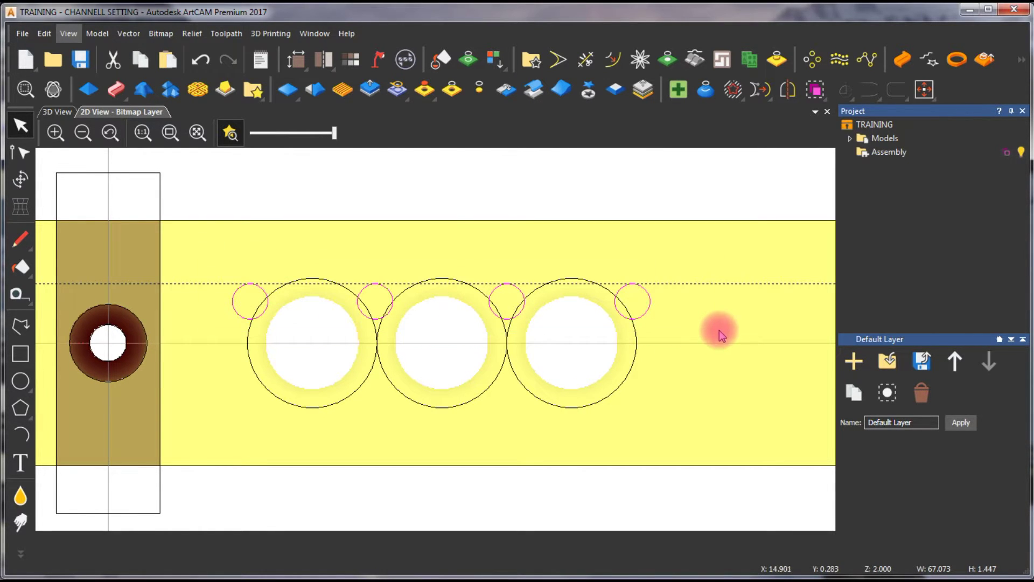
{"action": "left_click", "coordinate": [788, 91]}
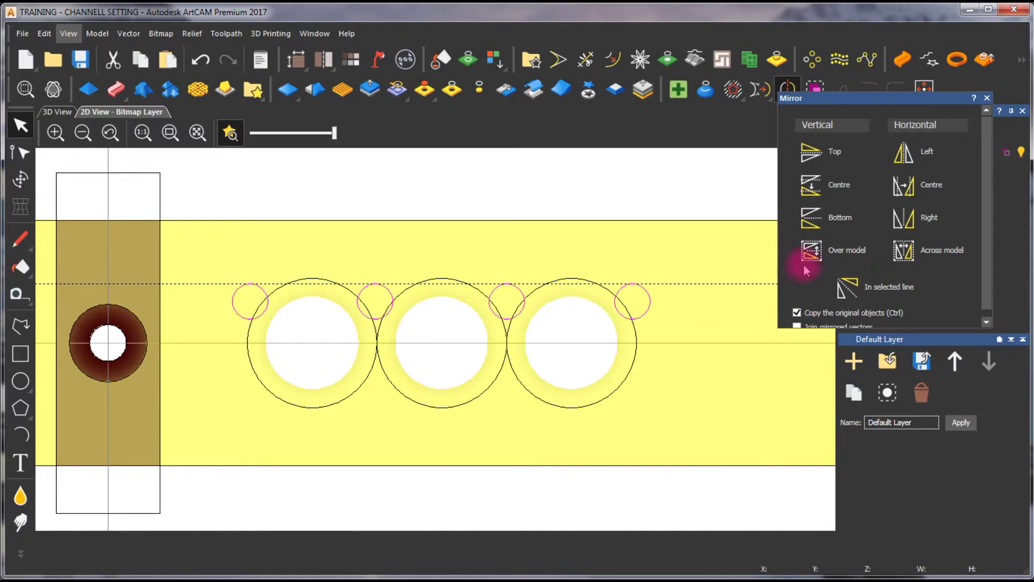
{"action": "left_click", "coordinate": [810, 217]}
{"action": "left_click", "coordinate": [549, 309]}
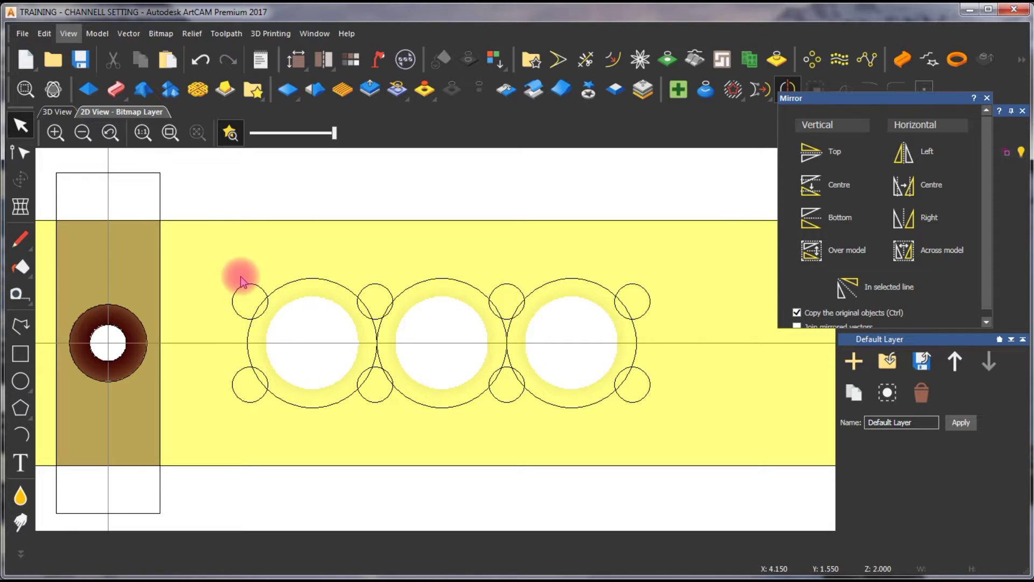
- Select all eight small circles, group them, and close the Mirror options
{"action": "left_click_drag", "start_coordinate": [195, 274], "coordinate": [731, 336]}
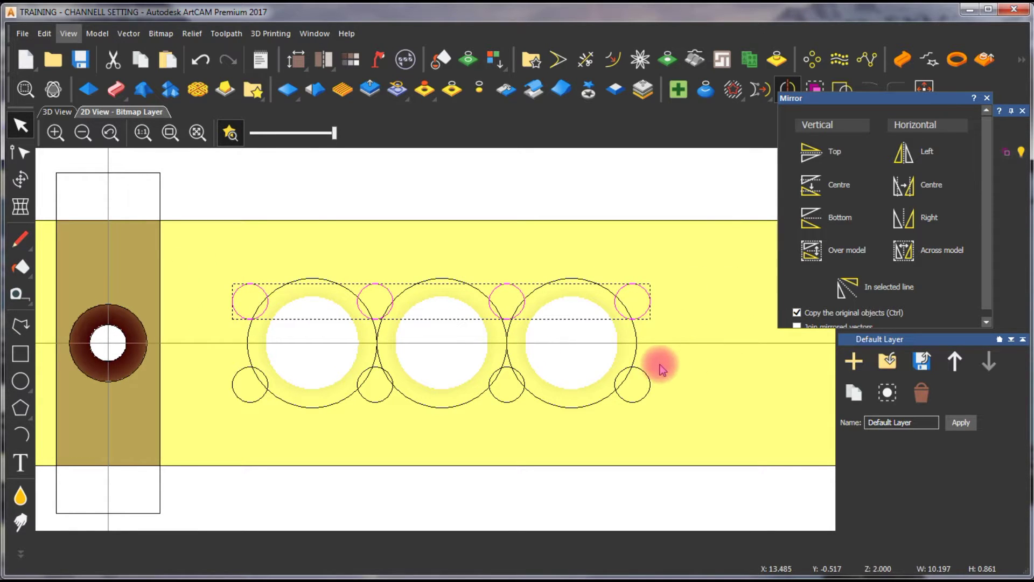
{"action": "left_click_drag", "start_coordinate": [201, 341], "coordinate": [737, 459], "text": "shift"}
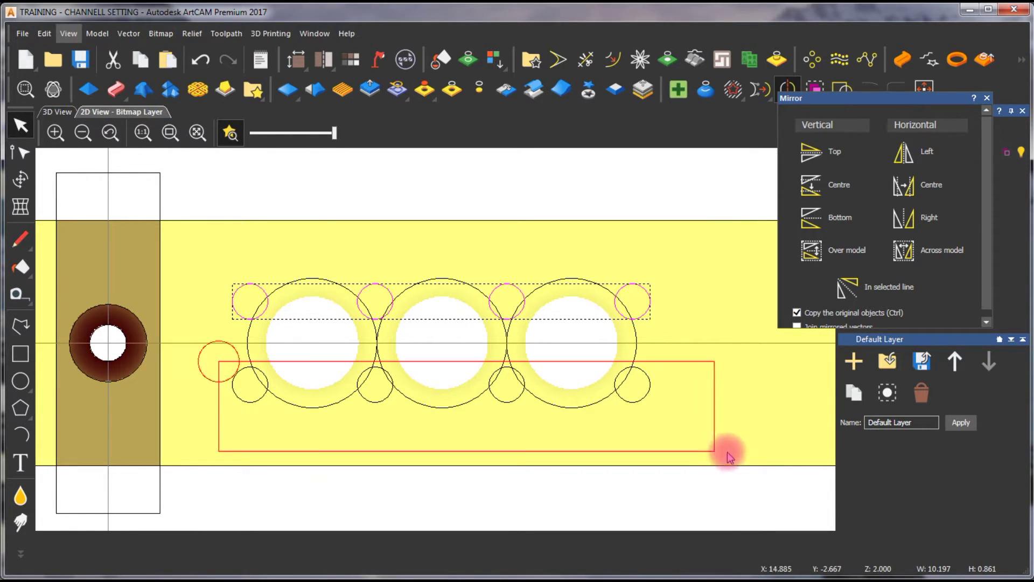
{"action": "right_click", "coordinate": [620, 272]}
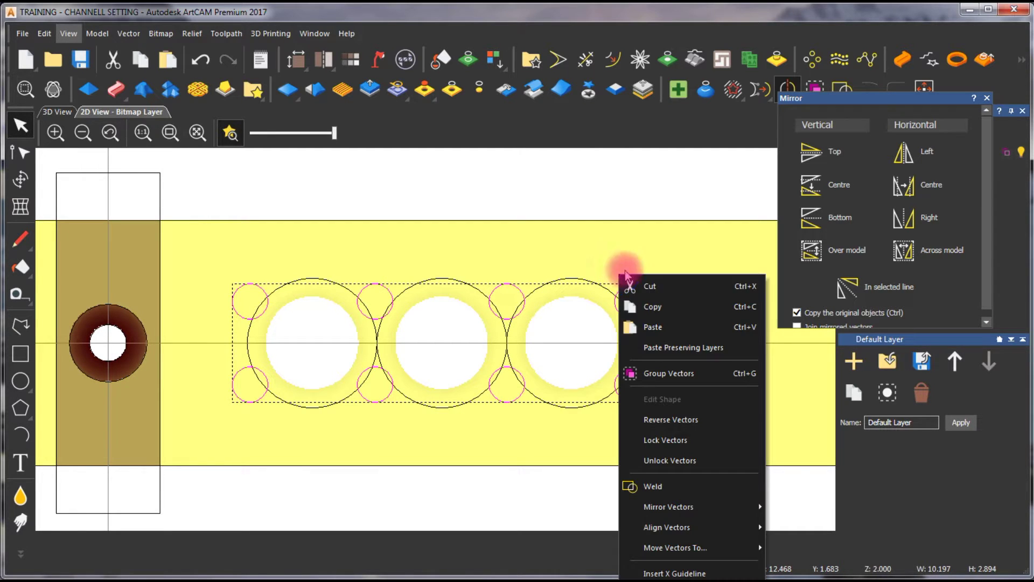
{"action": "left_click", "coordinate": [655, 367]}
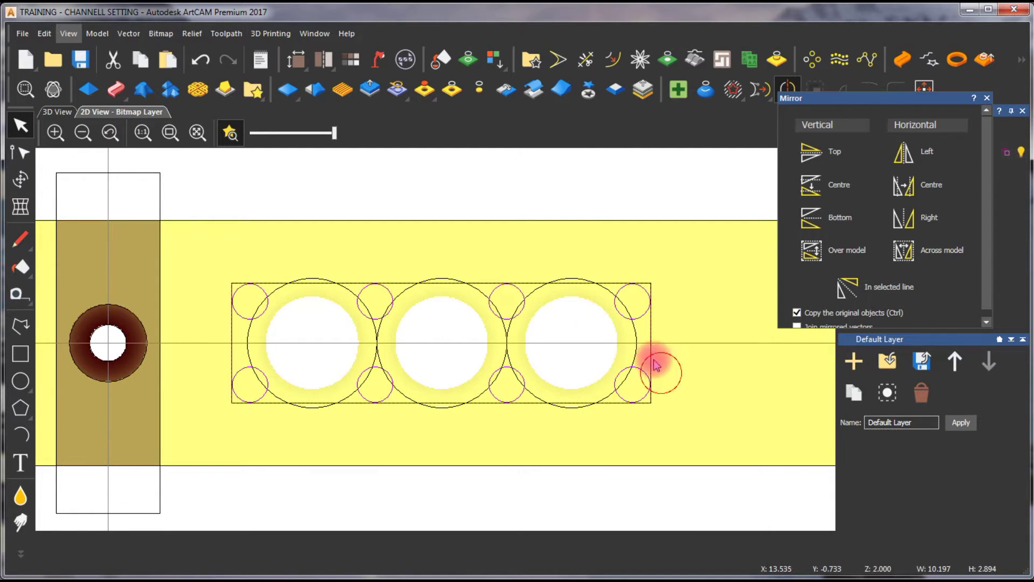
{"action": "left_click", "coordinate": [987, 99]}
{"action": "scroll", "coordinate": [406, 300], "scroll_direction": "down", "scroll_amount": 2}
{"action": "scroll", "coordinate": [439, 346], "scroll_direction": "up", "scroll_amount": 2}
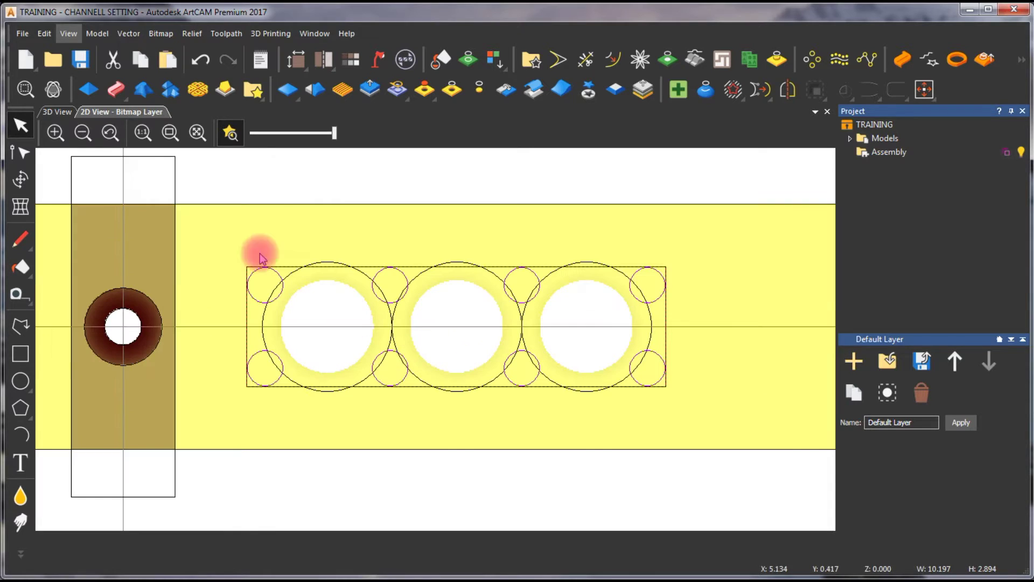
- In 3D, shape the eight circles as Merge High bumps at 2.5 mm start height
{"action": "left_click", "coordinate": [69, 116]}
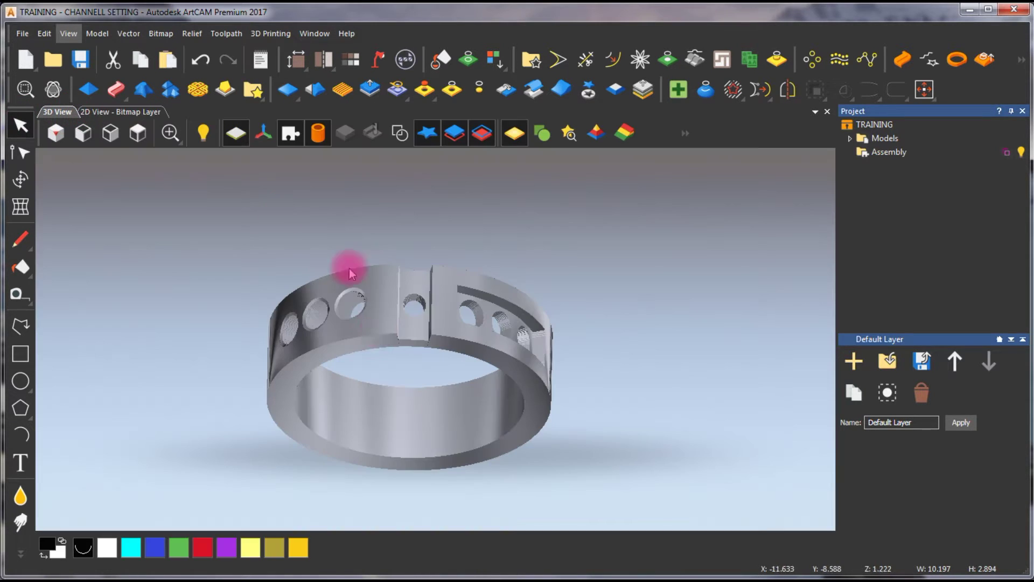
{"action": "left_click", "coordinate": [399, 134]}
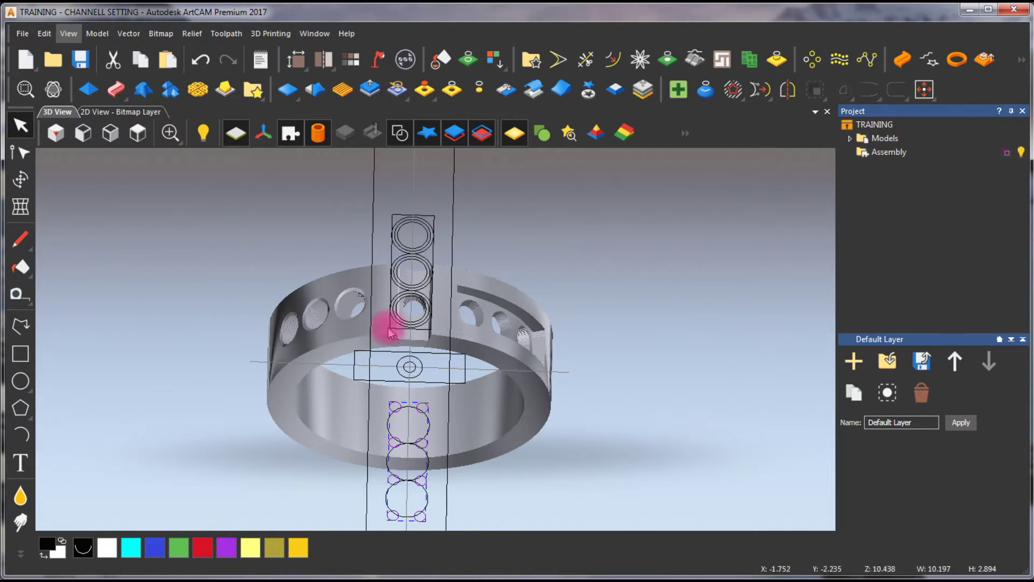
{"action": "scroll", "coordinate": [405, 427], "scroll_direction": "up", "scroll_amount": 2}
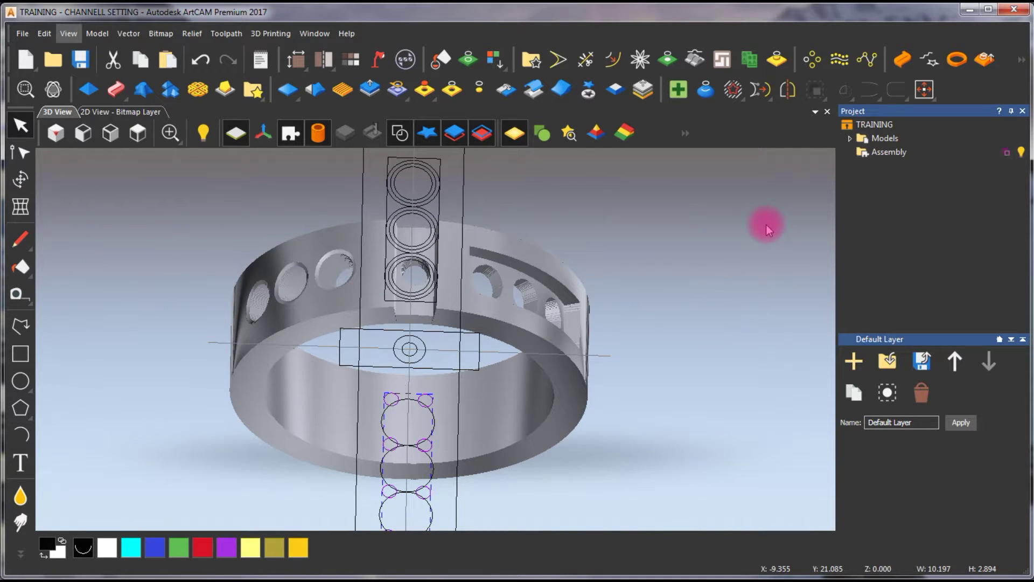
{"action": "key", "text": "F12"}
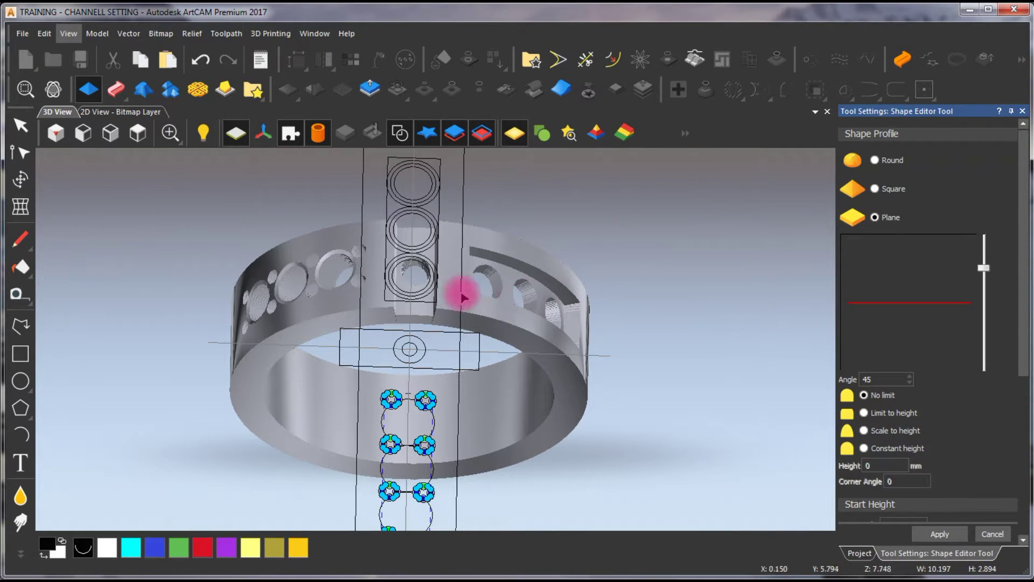
{"action": "left_click_drag", "start_coordinate": [428, 272], "coordinate": [554, 301]}
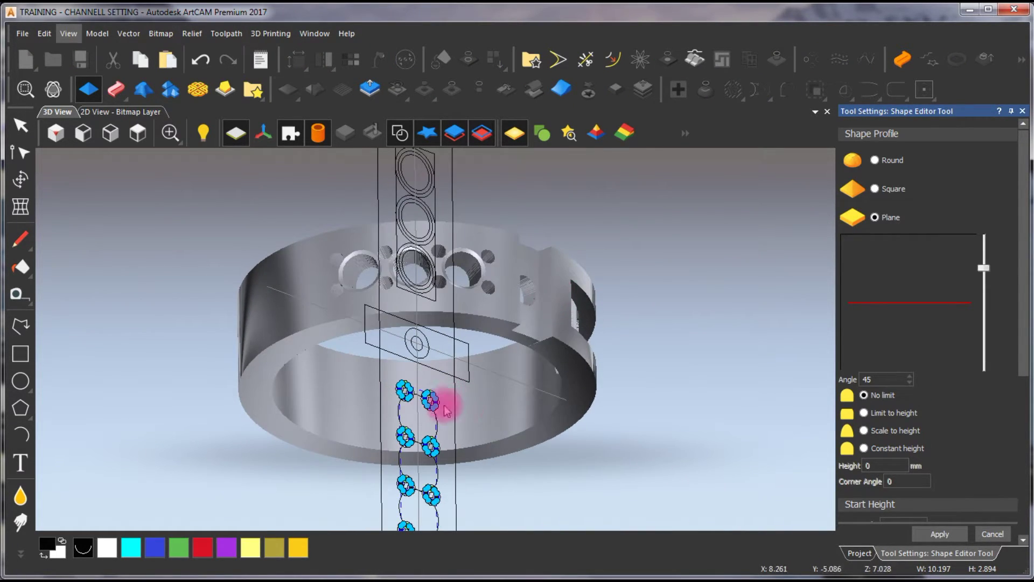
{"action": "scroll", "coordinate": [1022, 325], "scroll_direction": "down", "scroll_amount": 5}
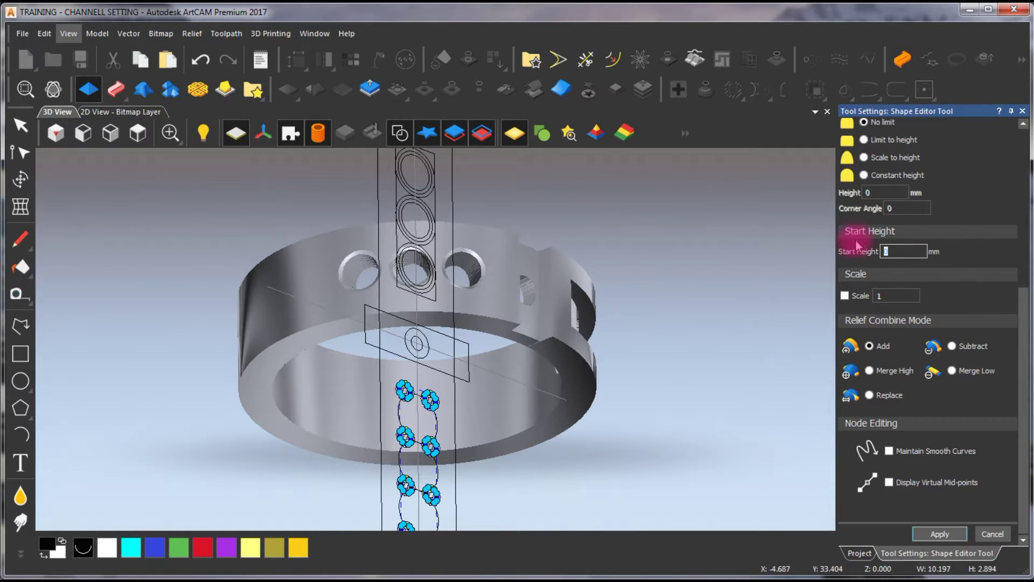
{"action": "left_click", "coordinate": [402, 133]}
{"action": "mouse_move", "coordinate": [447, 322]}
{"action": "left_mouse_down"}
{"action": "mouse_move", "coordinate": [519, 224]}
{"action": "mouse_move", "coordinate": [491, 199]}
{"action": "mouse_move", "coordinate": [400, 218]}
{"action": "mouse_move", "coordinate": [428, 439]}
{"action": "mouse_move", "coordinate": [730, 326]}
{"action": "mouse_move", "coordinate": [473, 423]}
{"action": "mouse_move", "coordinate": [498, 273]}
{"action": "mouse_move", "coordinate": [301, 264]}
{"action": "mouse_move", "coordinate": [479, 261]}
{"action": "mouse_move", "coordinate": [490, 250]}
{"action": "mouse_move", "coordinate": [467, 374]}
{"action": "mouse_move", "coordinate": [894, 395]}
{"action": "left_mouse_up"}
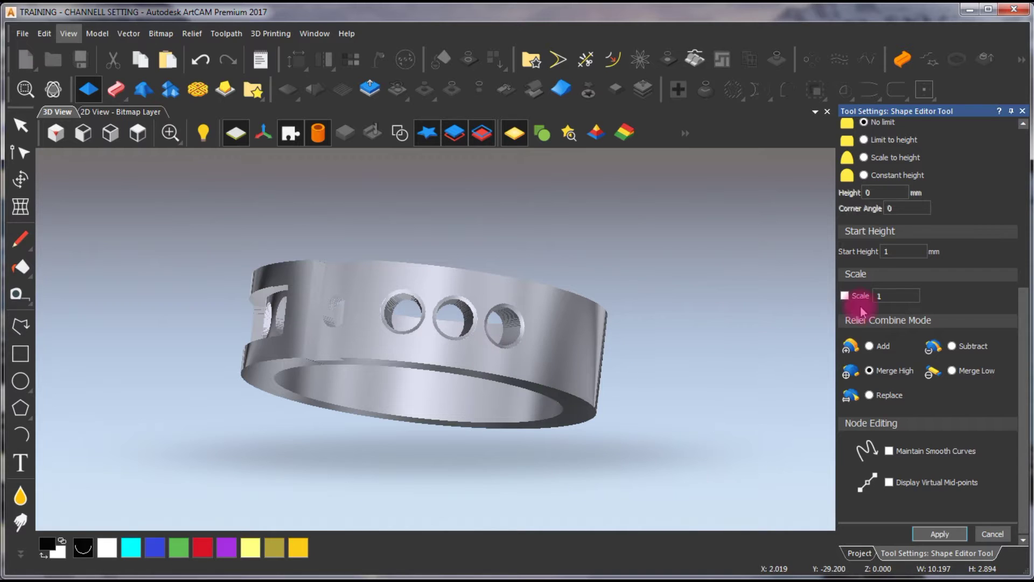
{"action": "left_click", "coordinate": [889, 252]}
{"action": "type", "text": "2.5"}
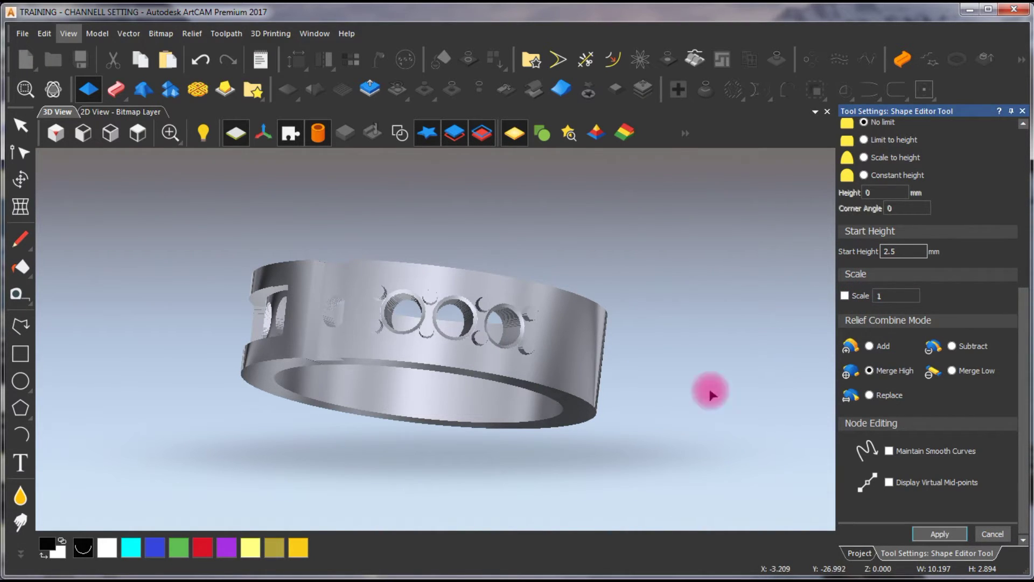
{"action": "mouse_move", "coordinate": [565, 315]}
{"action": "left_mouse_down"}
{"action": "mouse_move", "coordinate": [539, 257]}
{"action": "mouse_move", "coordinate": [488, 242]}
{"action": "mouse_move", "coordinate": [497, 266]}
{"action": "mouse_move", "coordinate": [703, 351]}
{"action": "mouse_move", "coordinate": [619, 270]}
{"action": "mouse_move", "coordinate": [596, 270]}
{"action": "left_mouse_up"}
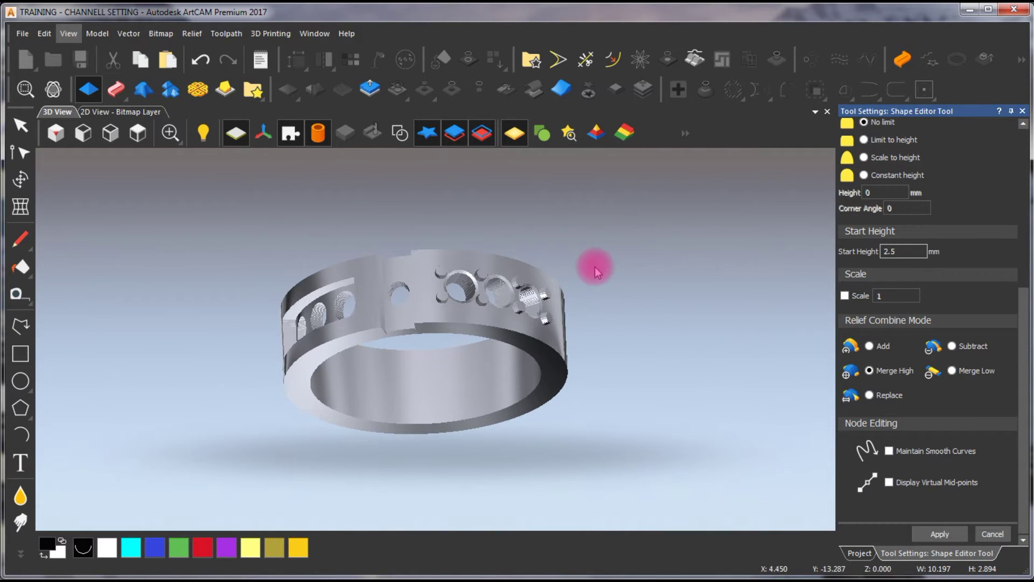
{"action": "left_click_drag", "start_coordinate": [1024, 383], "coordinate": [1030, 230]}
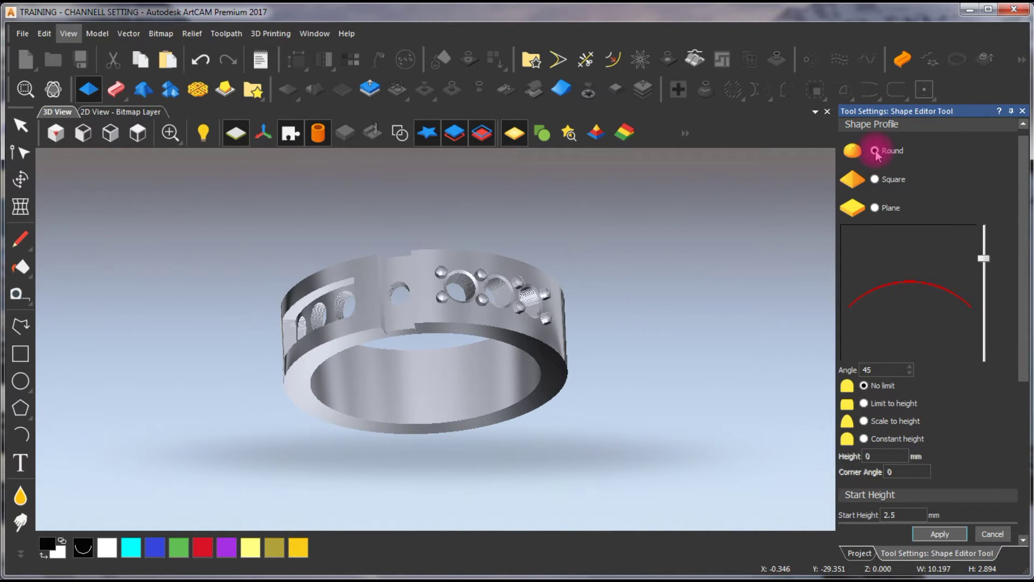
- Switch the prongs to a Round profile at 64° and 2.75 mm start height, then apply
{"action": "left_click", "coordinate": [535, 330]}
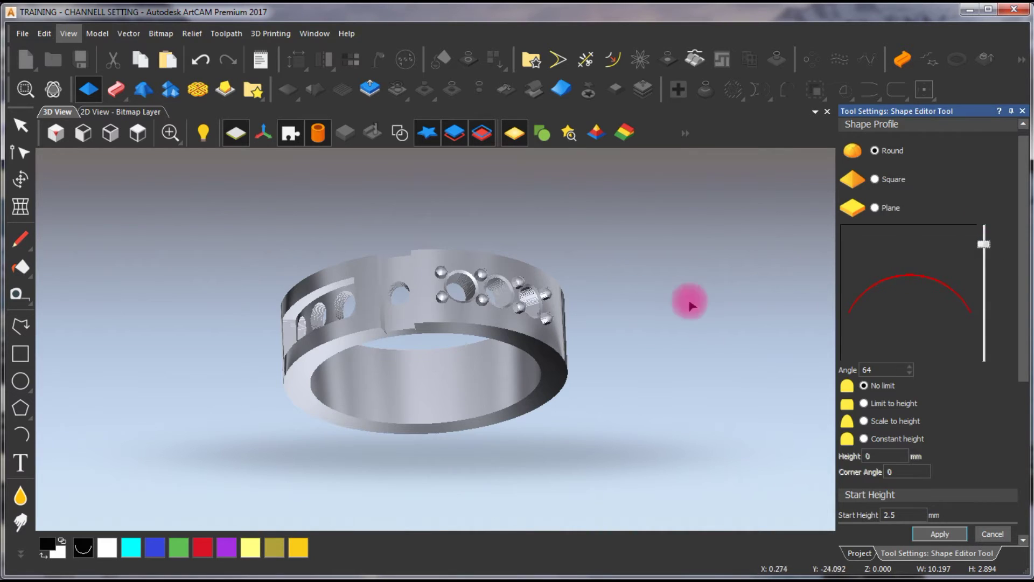
{"action": "scroll", "coordinate": [619, 245], "scroll_direction": "down", "scroll_amount": 3}
{"action": "scroll", "coordinate": [556, 278], "scroll_direction": "down", "scroll_amount": 3}
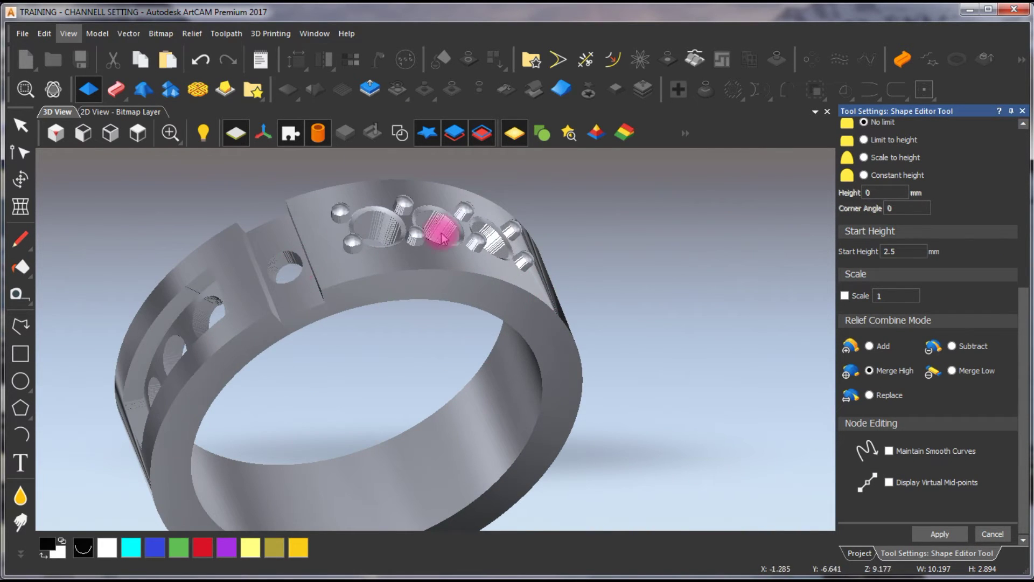
{"action": "mouse_move", "coordinate": [439, 232]}
{"action": "left_mouse_down"}
{"action": "mouse_move", "coordinate": [450, 311]}
{"action": "mouse_move", "coordinate": [627, 369]}
{"action": "mouse_move", "coordinate": [440, 391]}
{"action": "left_mouse_up"}
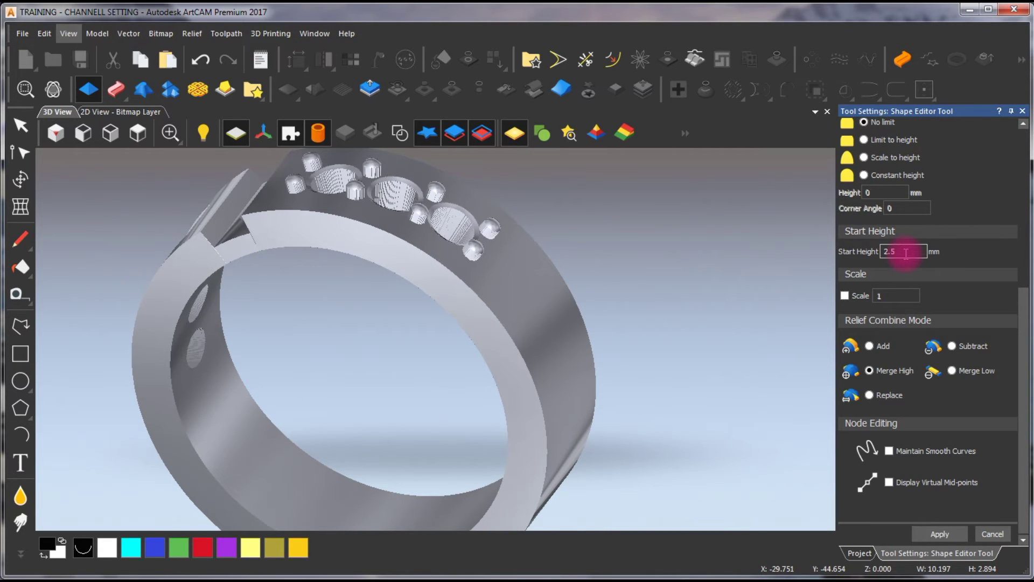
{"action": "mouse_move", "coordinate": [525, 258]}
{"action": "left_mouse_down"}
{"action": "mouse_move", "coordinate": [490, 296]}
{"action": "mouse_move", "coordinate": [573, 381]}
{"action": "mouse_move", "coordinate": [469, 446]}
{"action": "mouse_move", "coordinate": [397, 412]}
{"action": "mouse_move", "coordinate": [937, 279]}
{"action": "left_mouse_up"}
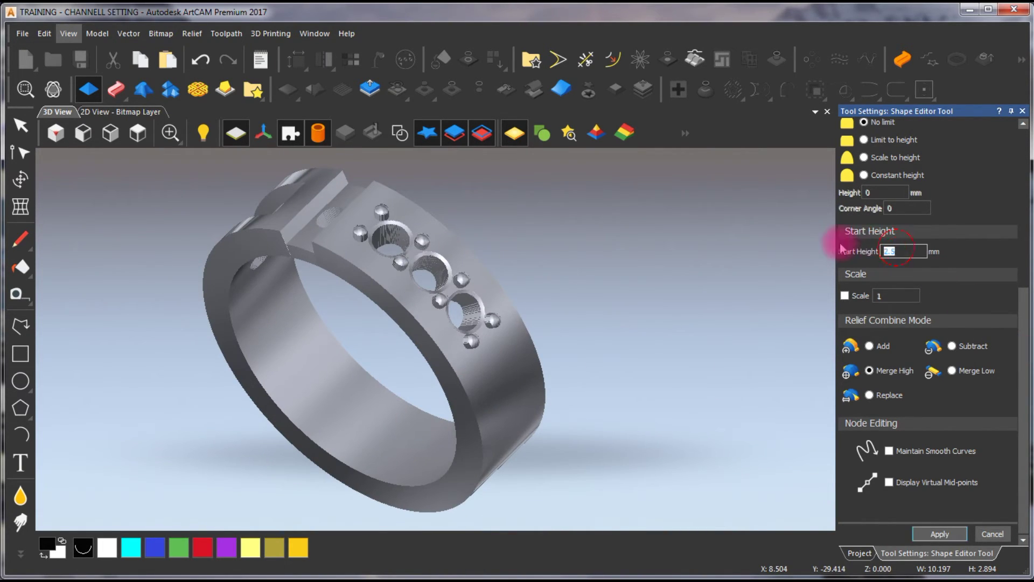
{"action": "type", "text": "2."}
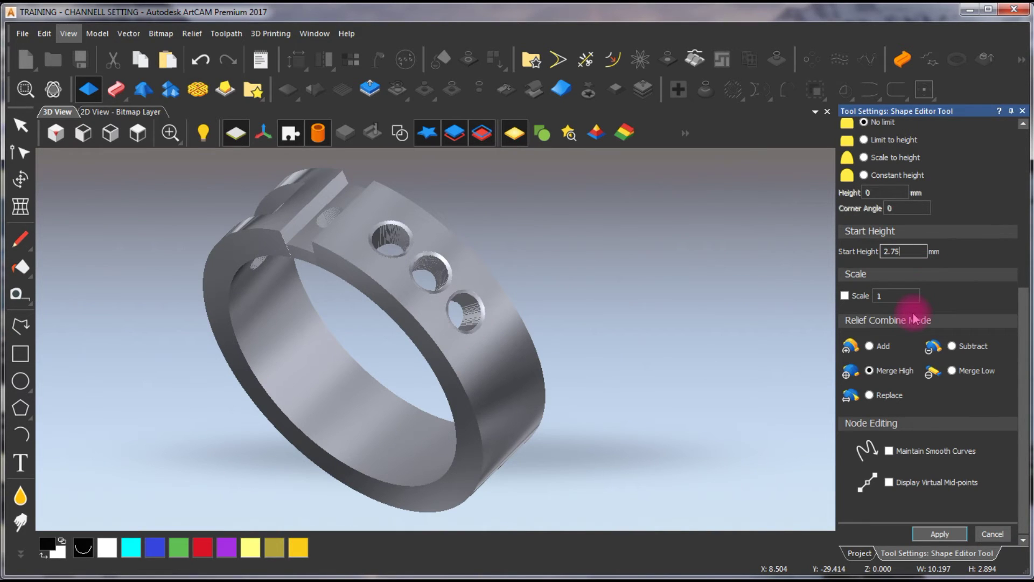
{"action": "left_click_drag", "start_coordinate": [432, 431], "coordinate": [682, 339]}
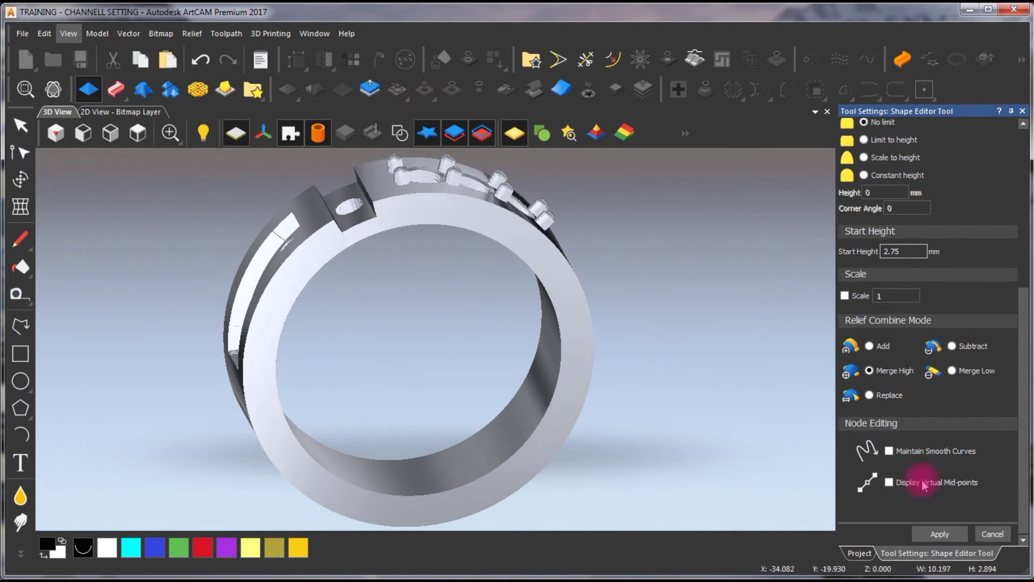
{"action": "left_click", "coordinate": [994, 534]}
{"action": "mouse_move", "coordinate": [411, 243]}
{"action": "left_mouse_down"}
{"action": "mouse_move", "coordinate": [509, 357]}
{"action": "mouse_move", "coordinate": [619, 325]}
{"action": "left_mouse_up"}
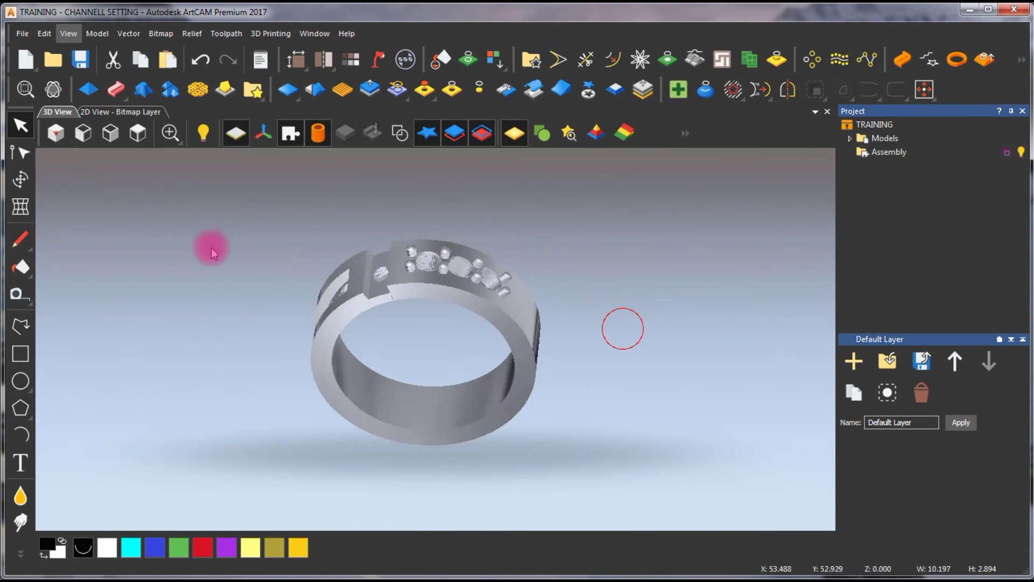
- Orbit to inspect the prong beads and side channel, then return to the 2D Bitmap Layer view
{"action": "left_click_drag", "start_coordinate": [208, 242], "coordinate": [492, 261]}
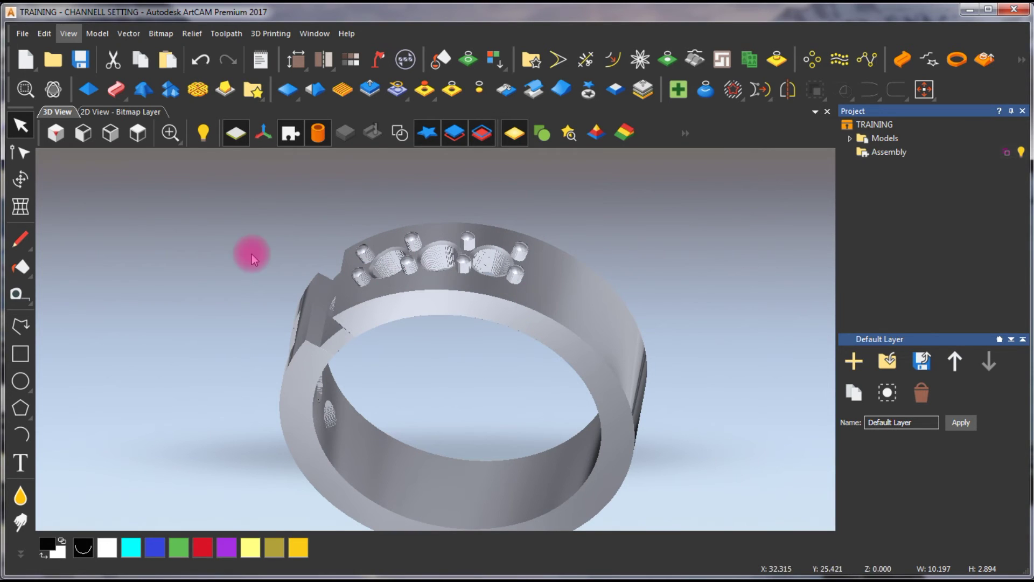
{"action": "left_click_drag", "start_coordinate": [514, 263], "coordinate": [227, 121]}
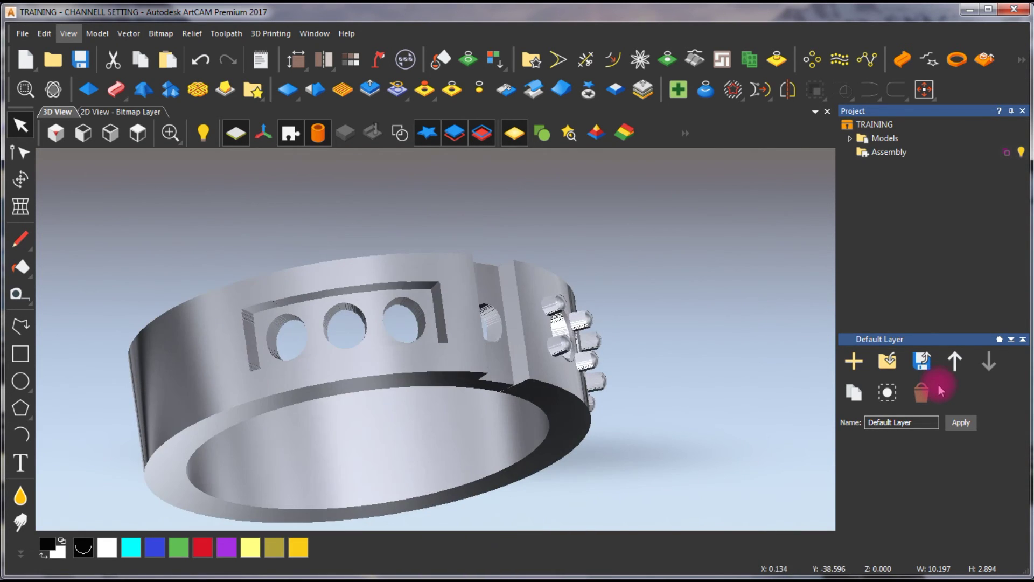
{"action": "left_click", "coordinate": [121, 111]}
{"action": "scroll", "coordinate": [485, 307], "scroll_direction": "down", "scroll_amount": 2}
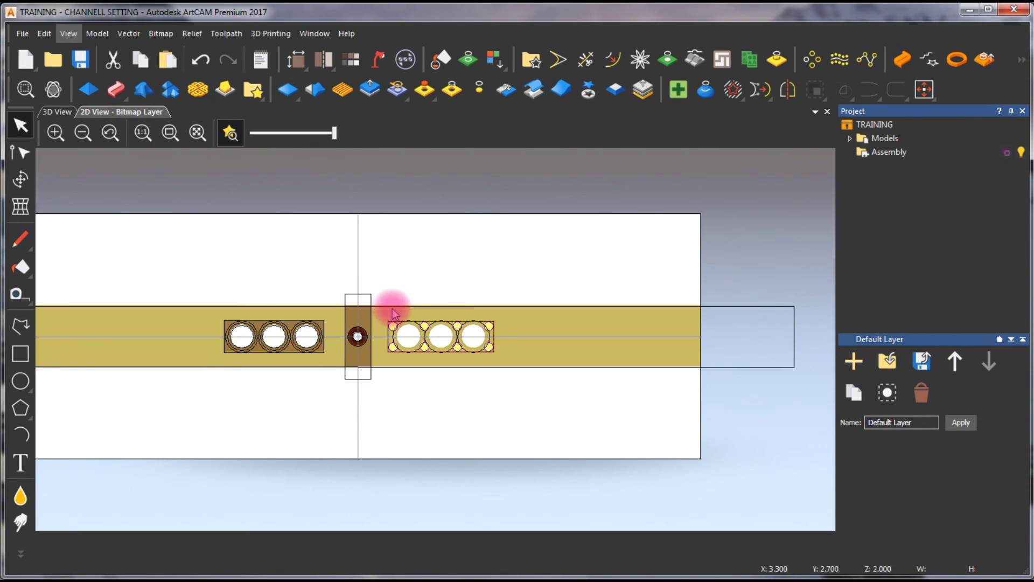
{"action": "scroll", "coordinate": [398, 336], "scroll_direction": "up", "scroll_amount": 2}
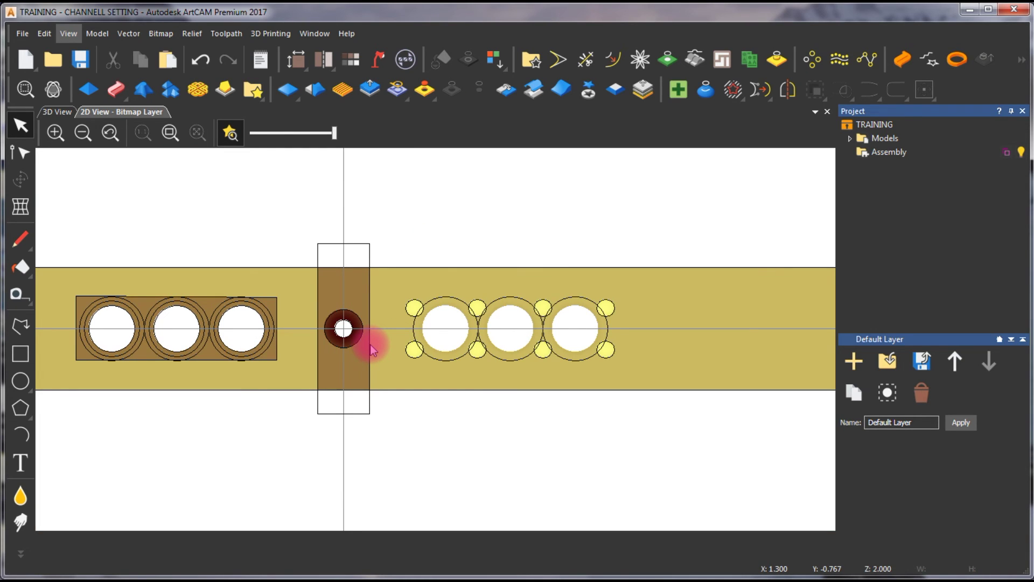